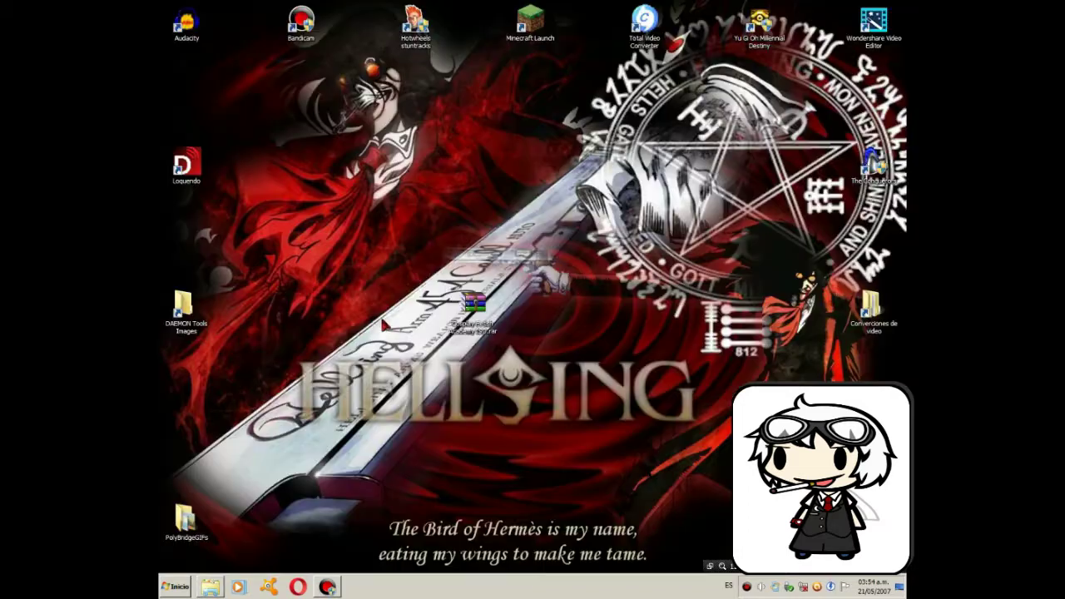
Open the regional and language configuration from the Control Panel's clock, language and region category
left_click(180, 588)
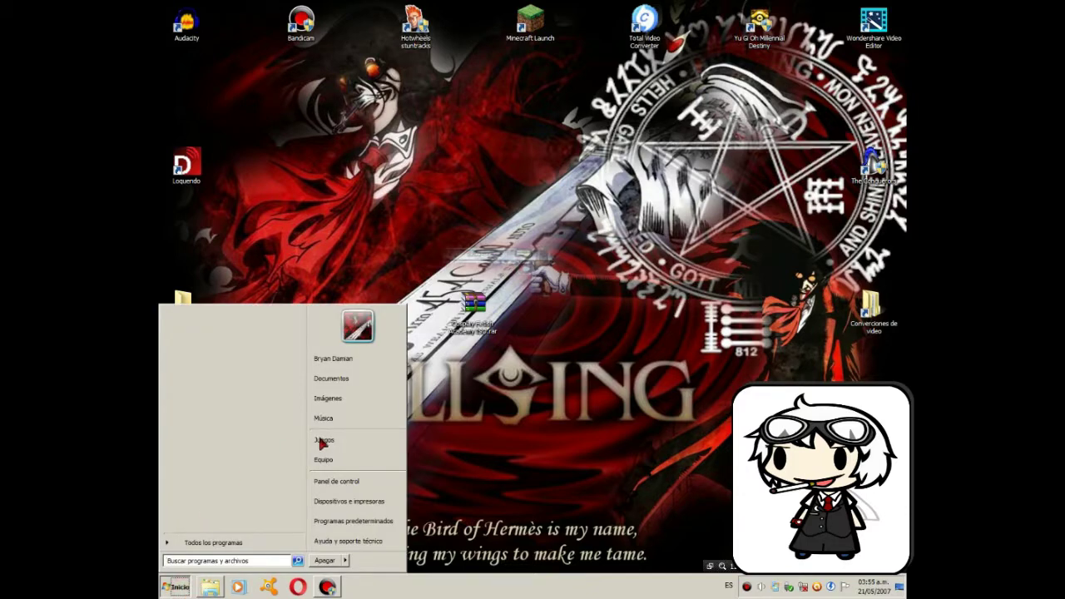
left_click(336, 482)
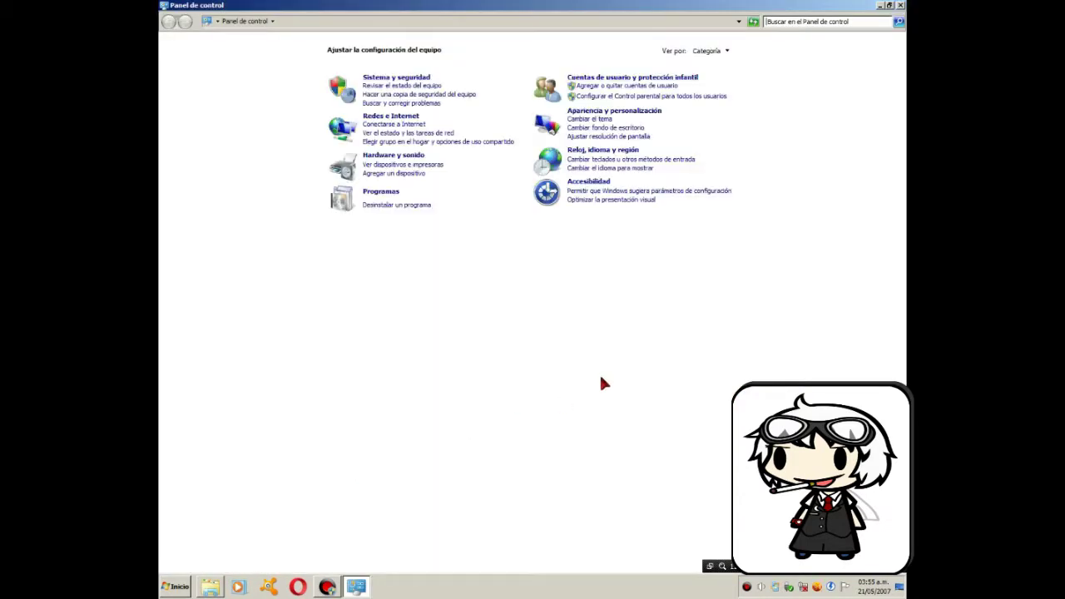
left_click(620, 152)
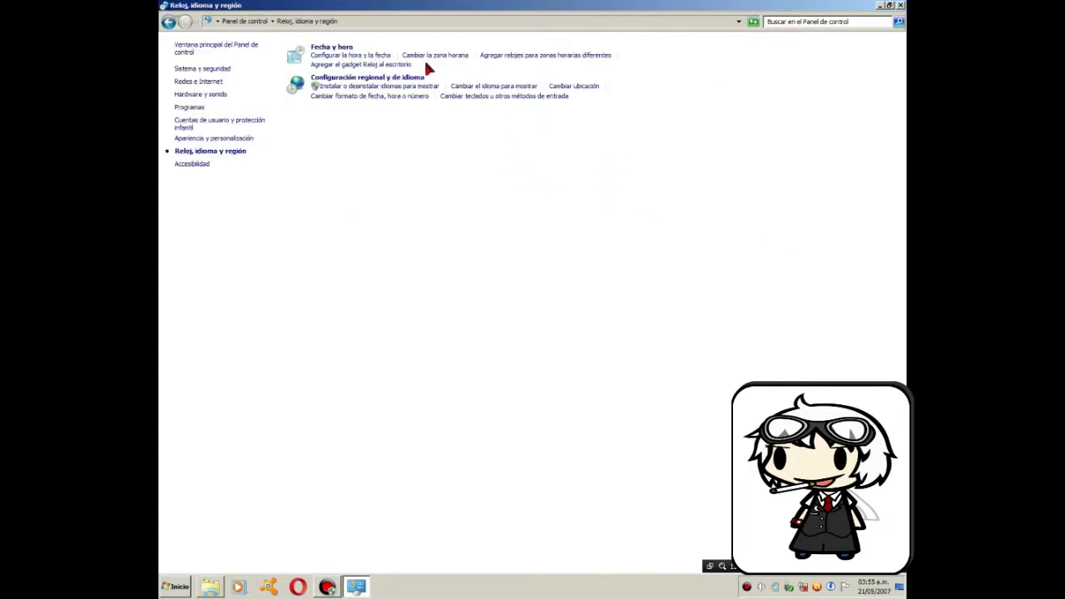
left_click(411, 79)
left_click_drag(396, 63, 568, 142)
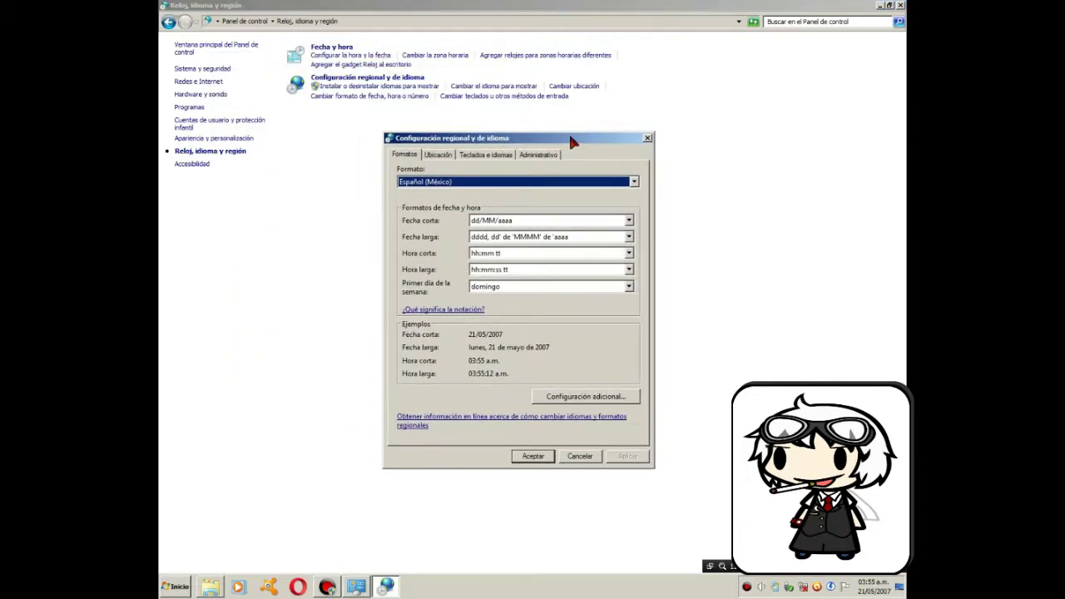
Set the current location to México in the regional and language configuration
left_click(438, 156)
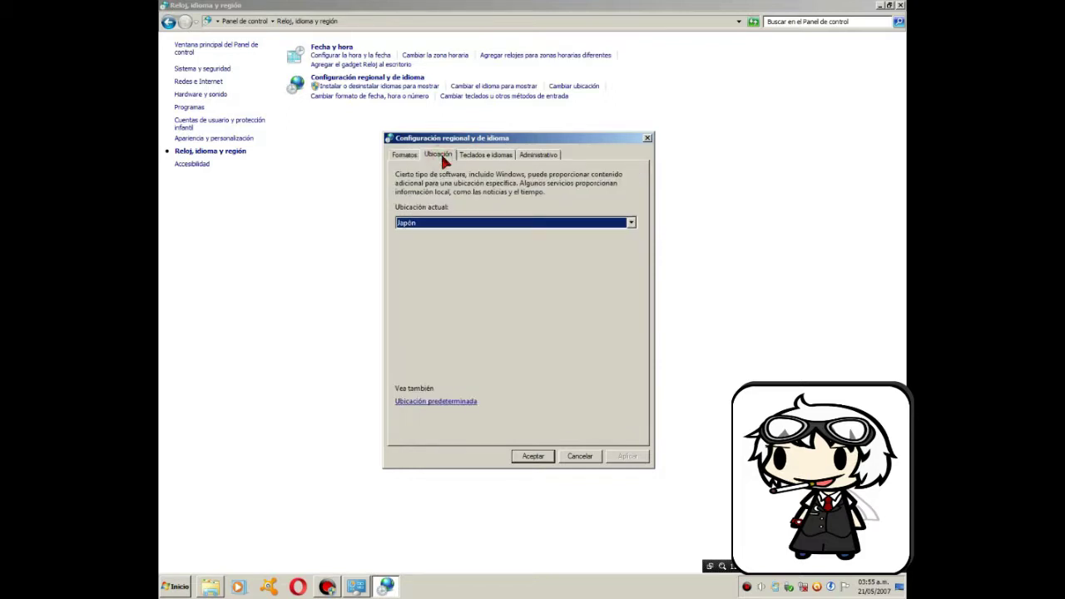
left_click(420, 223)
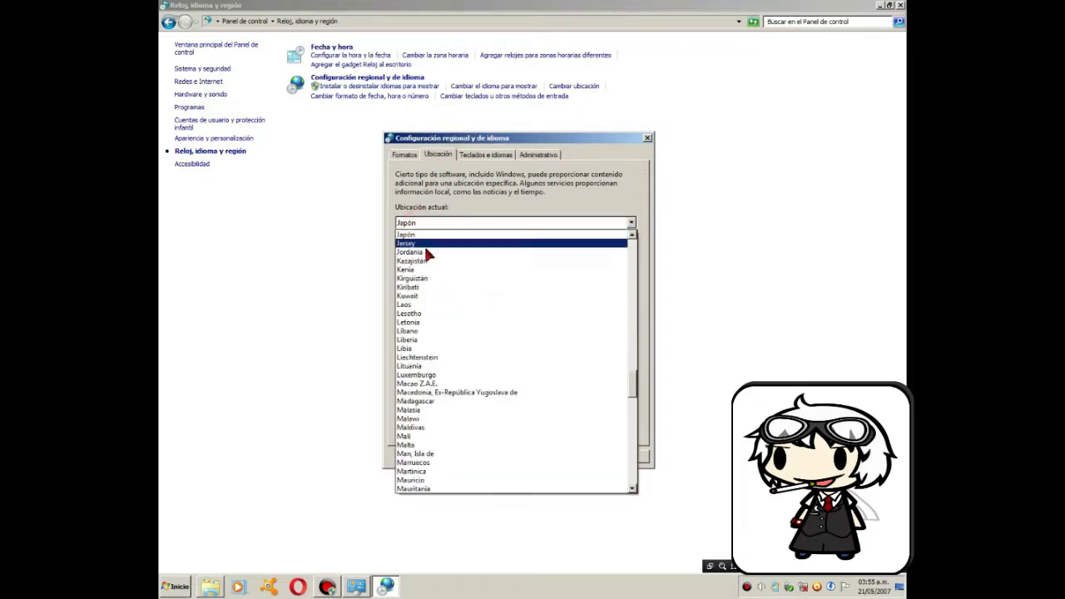
scroll(433, 259, "up", 5)
scroll(432, 259, "down", 10)
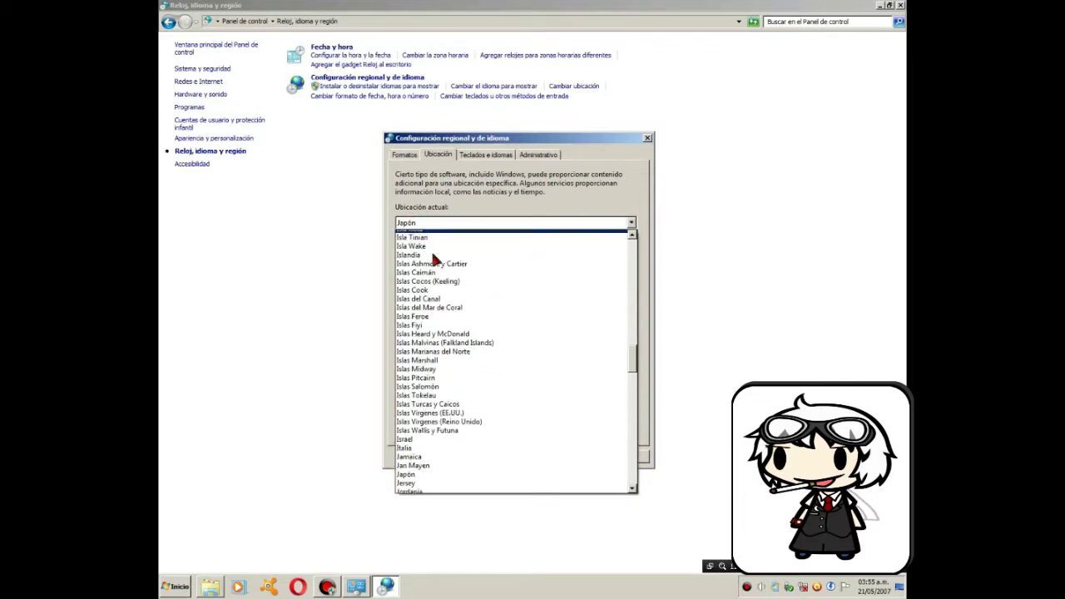
scroll(460, 368, "down", 1)
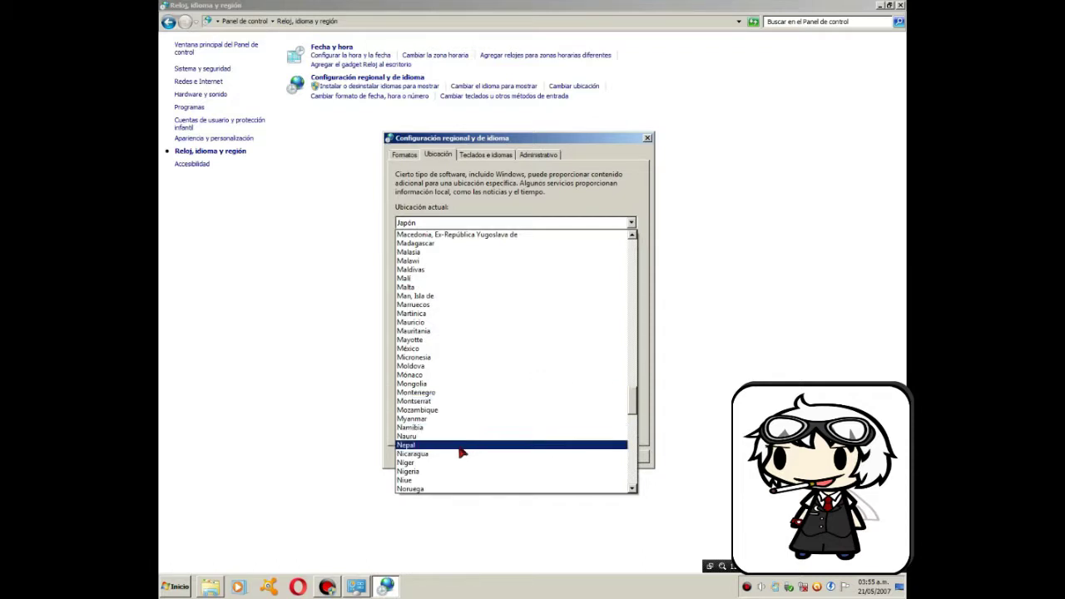
left_click(432, 350)
Set the current location to Japón
left_click(450, 226)
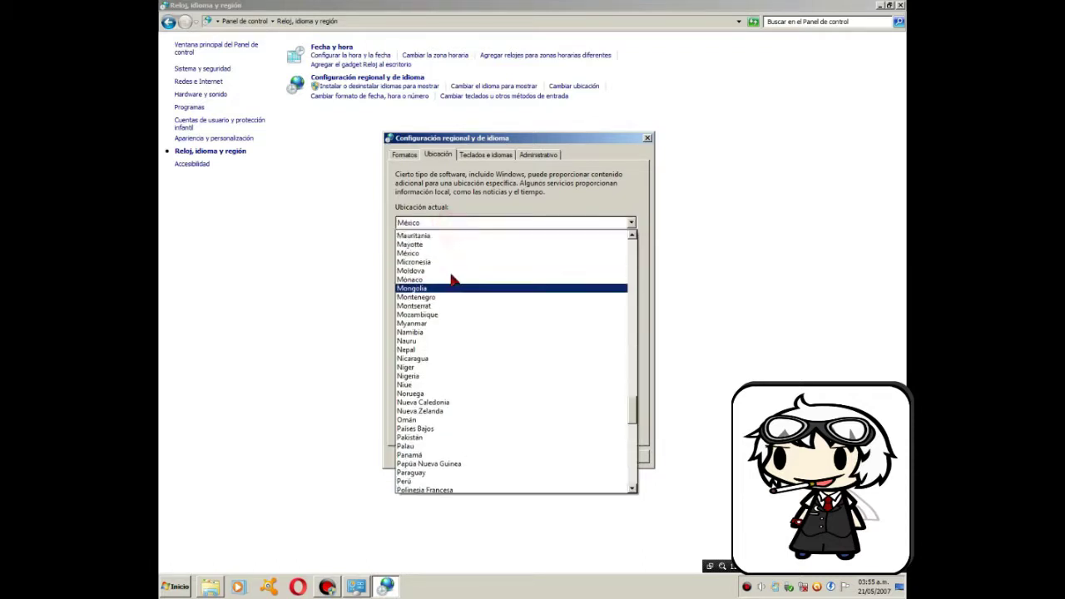
scroll(451, 275, "up", 20)
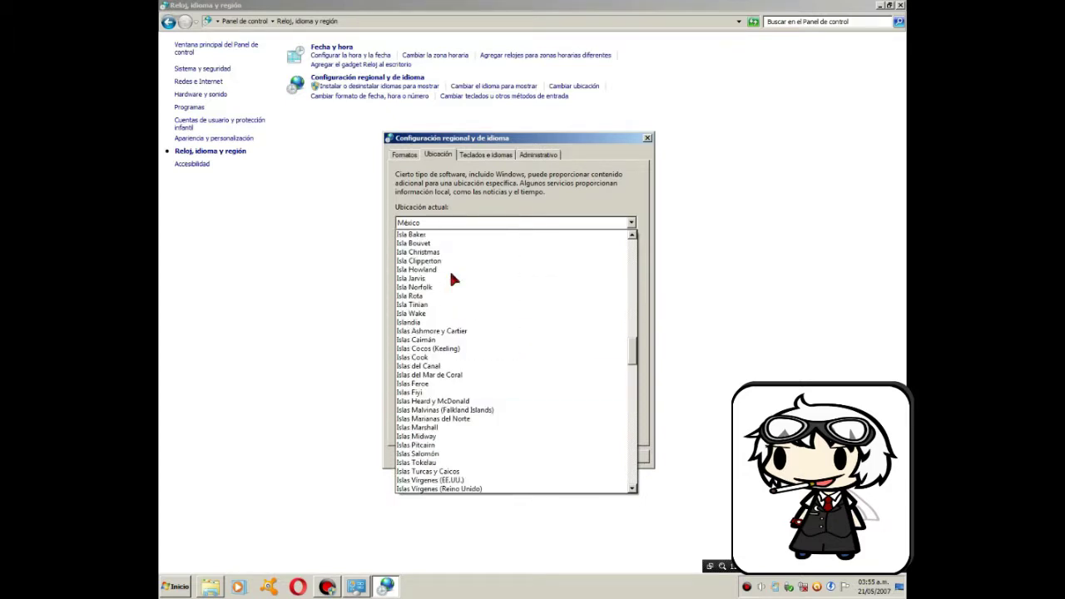
scroll(445, 379, "down", 6)
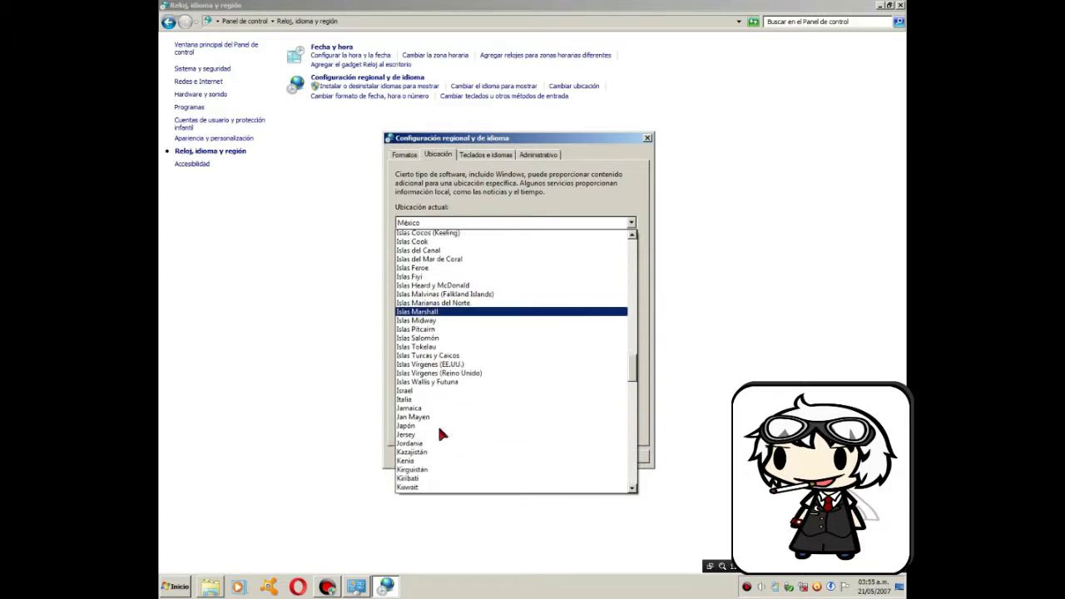
left_click(408, 383)
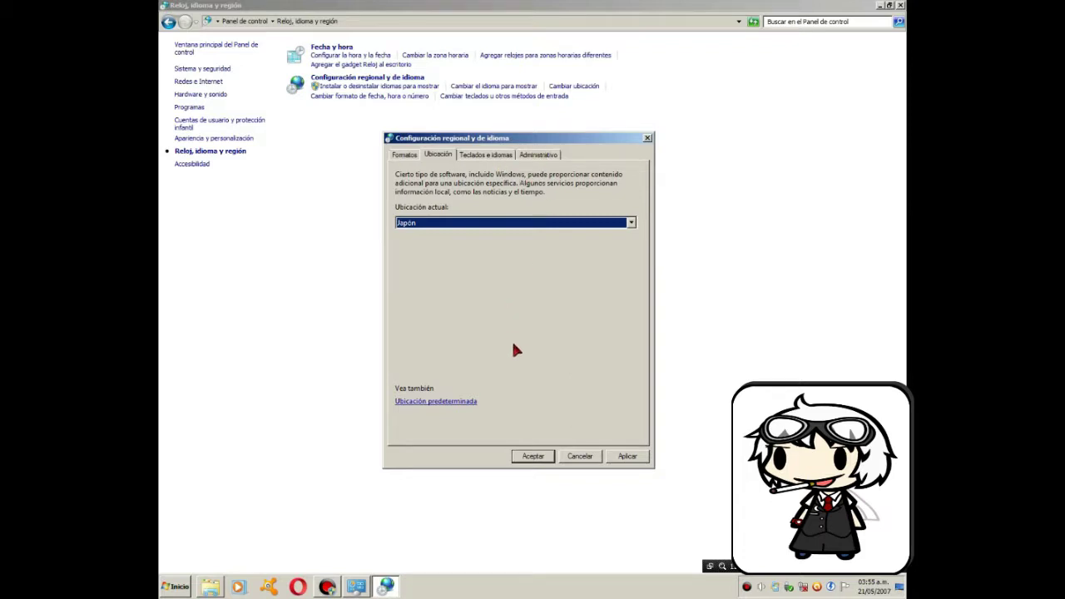
Start changing the system locale for non-Unicode programs and apply the pending regional changes
left_click(539, 154)
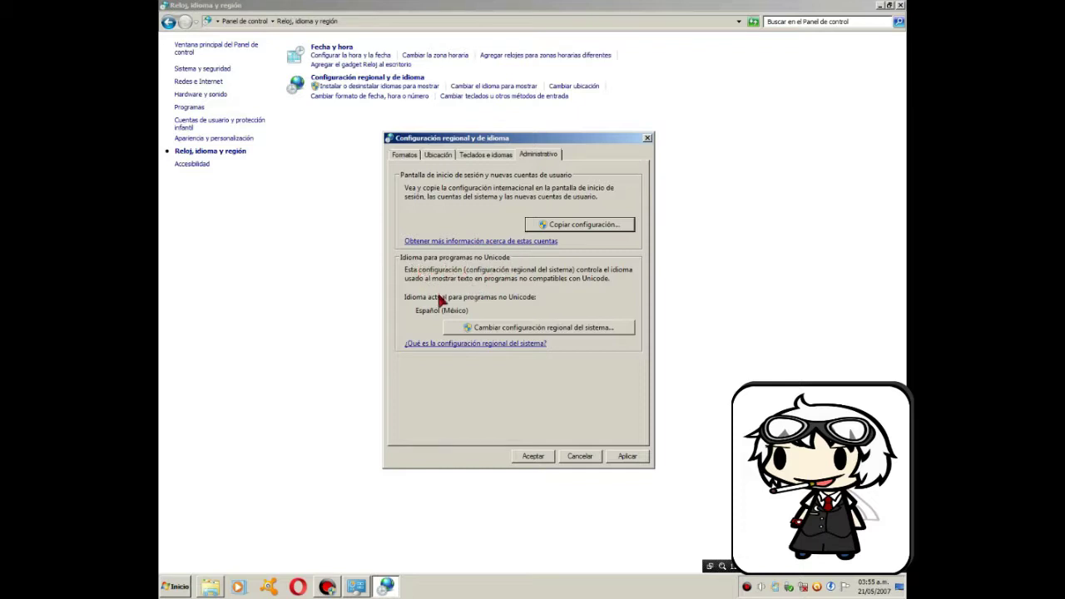
left_click(449, 327)
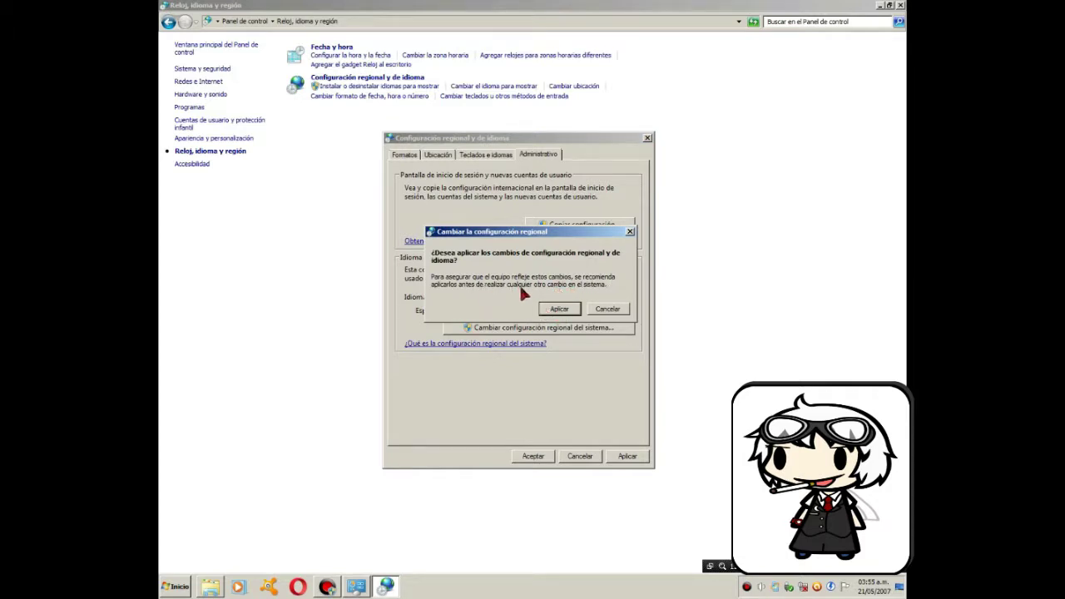
left_click(558, 308)
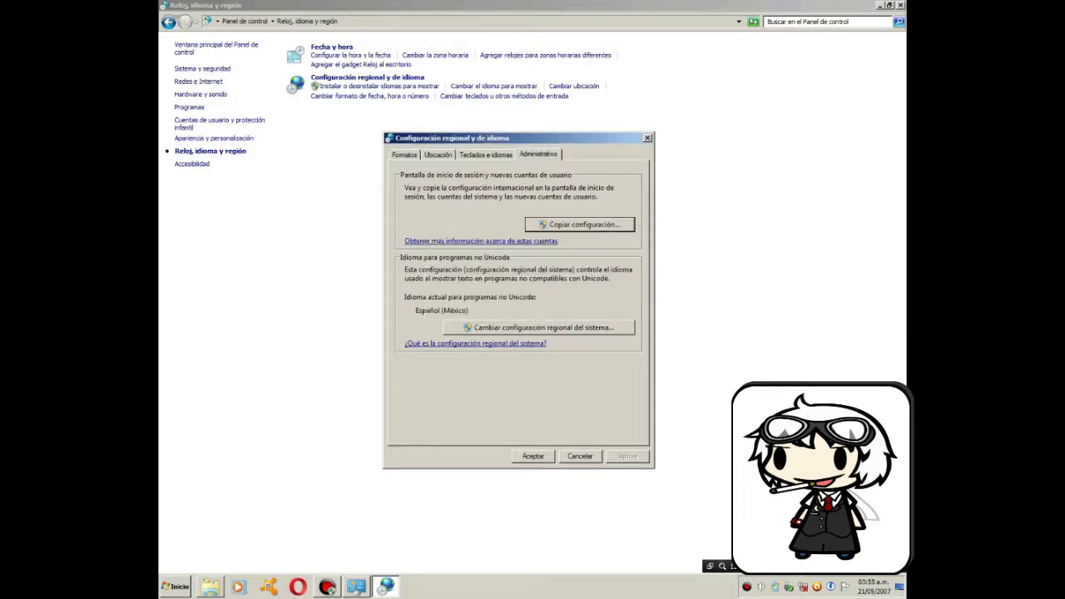
Look up Japonés (Japón) among the system locales for non-Unicode programs, cancel that choice, and close the regional settings and Control Panel
left_click(569, 321)
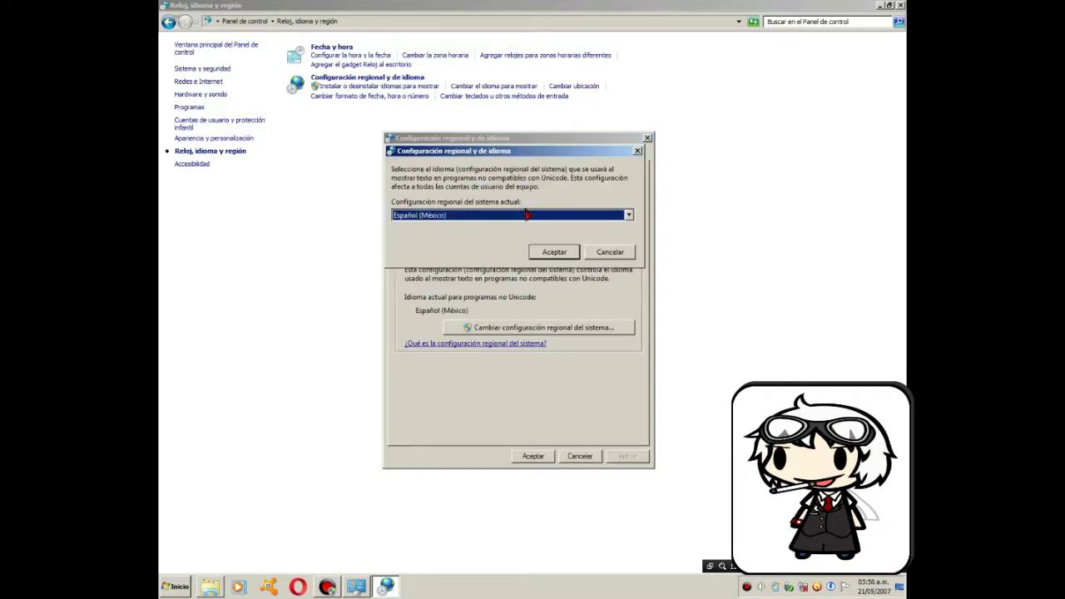
left_click(519, 215)
scroll(499, 366, "down", 1)
scroll(499, 368, "down", 4)
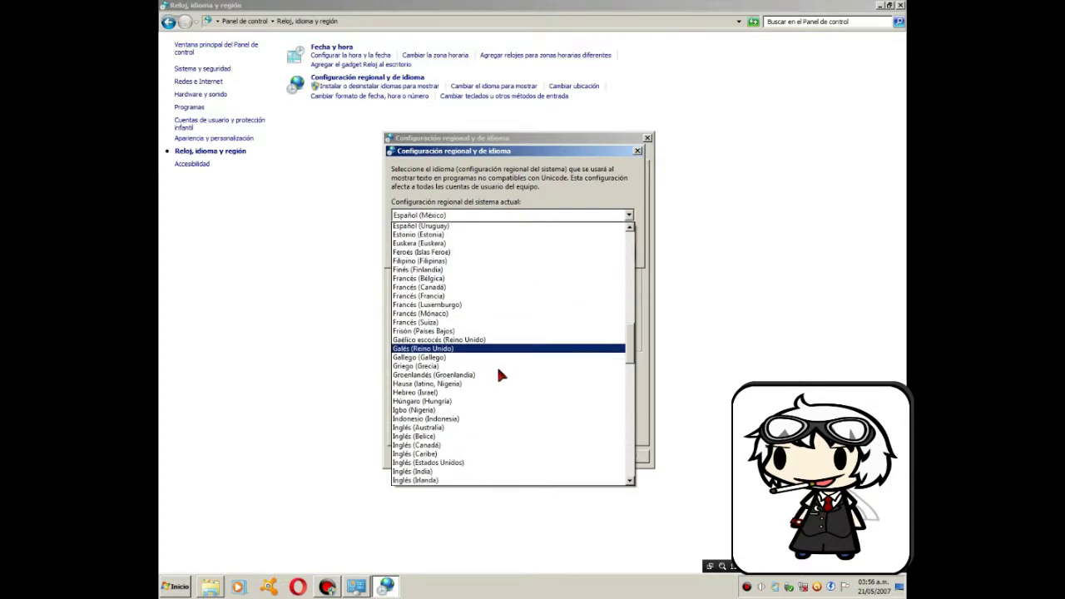
scroll(492, 420, "down", 7)
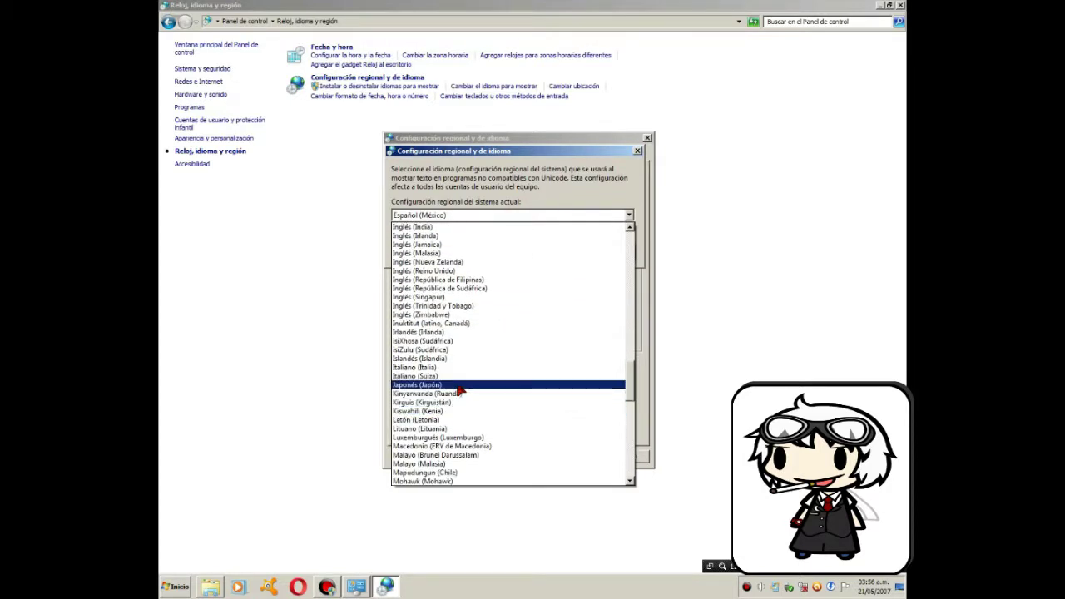
left_click(644, 318)
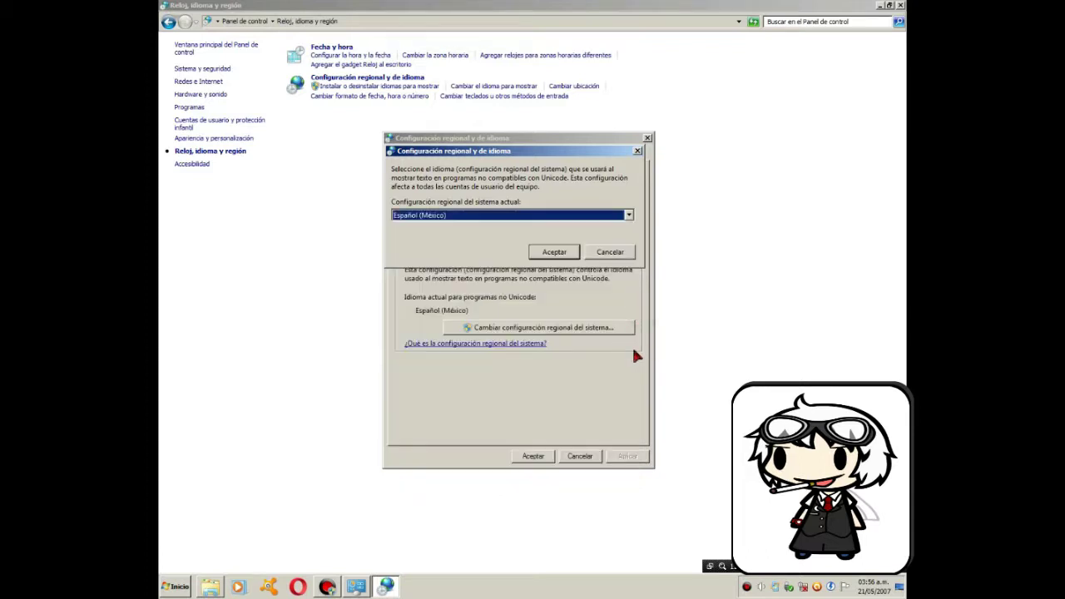
left_click(606, 255)
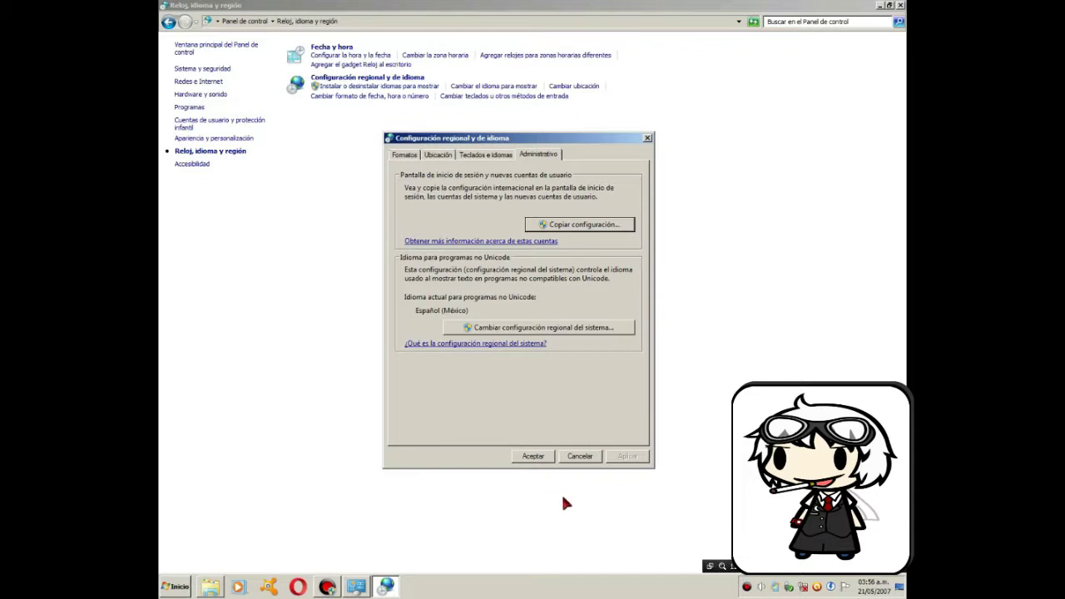
left_click(533, 456)
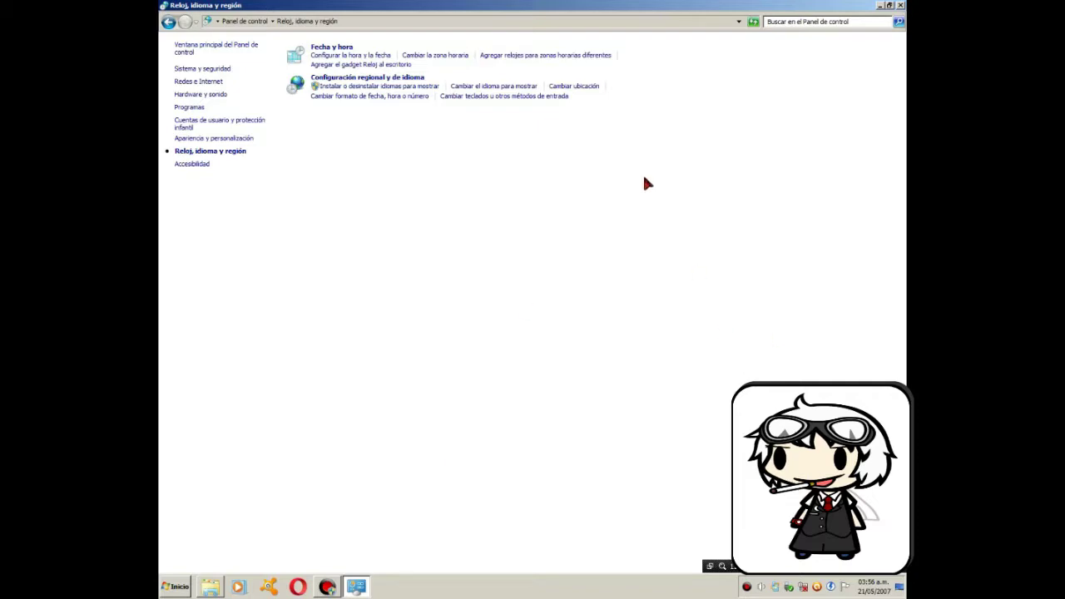
left_click(900, 5)
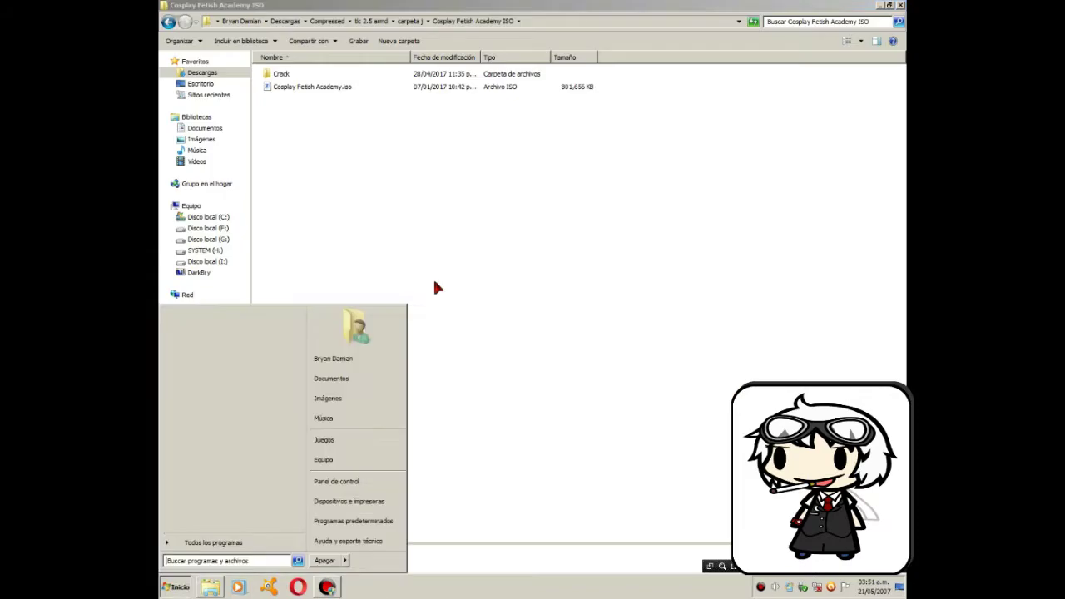
Launch DAEMON Tools and mount Cosplay Fetish Academy.iso from the Cosplay Fetish Academy ISO folder inside carpeta j of the downloads
type("dae")
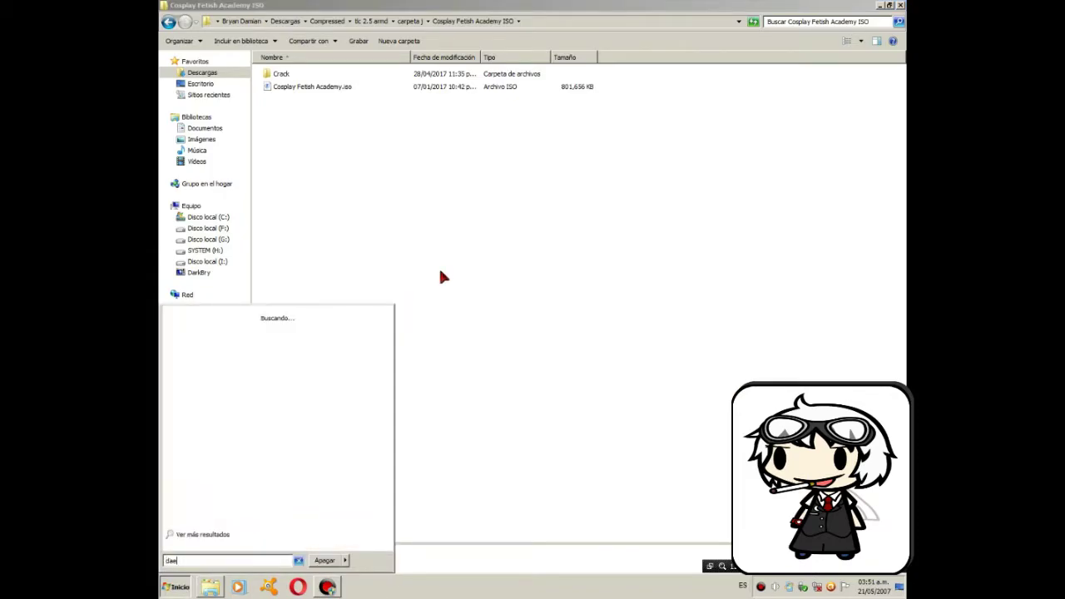
left_click(241, 329)
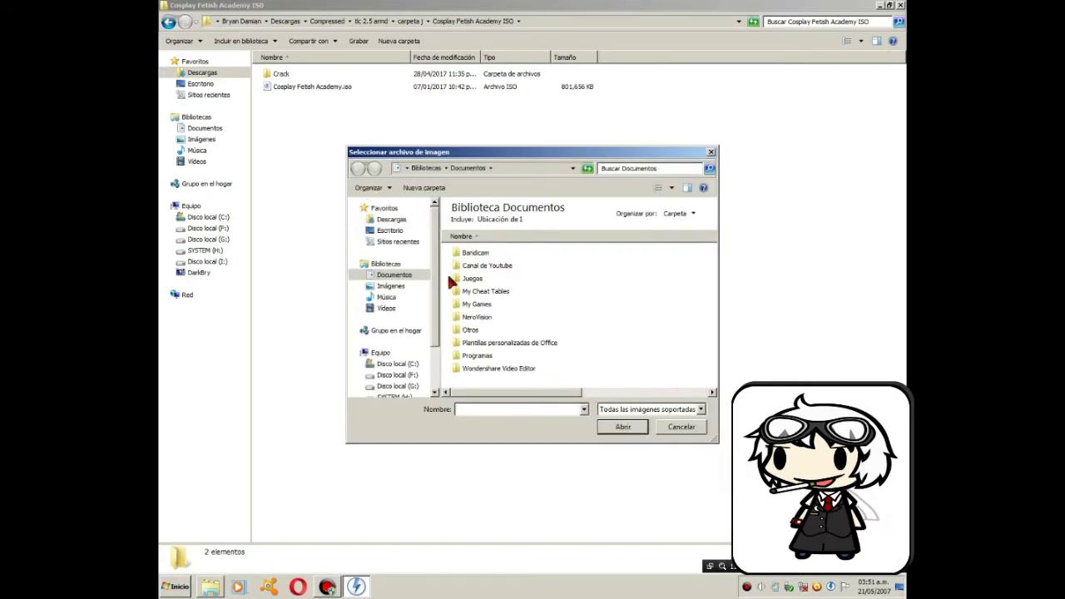
left_click(391, 219)
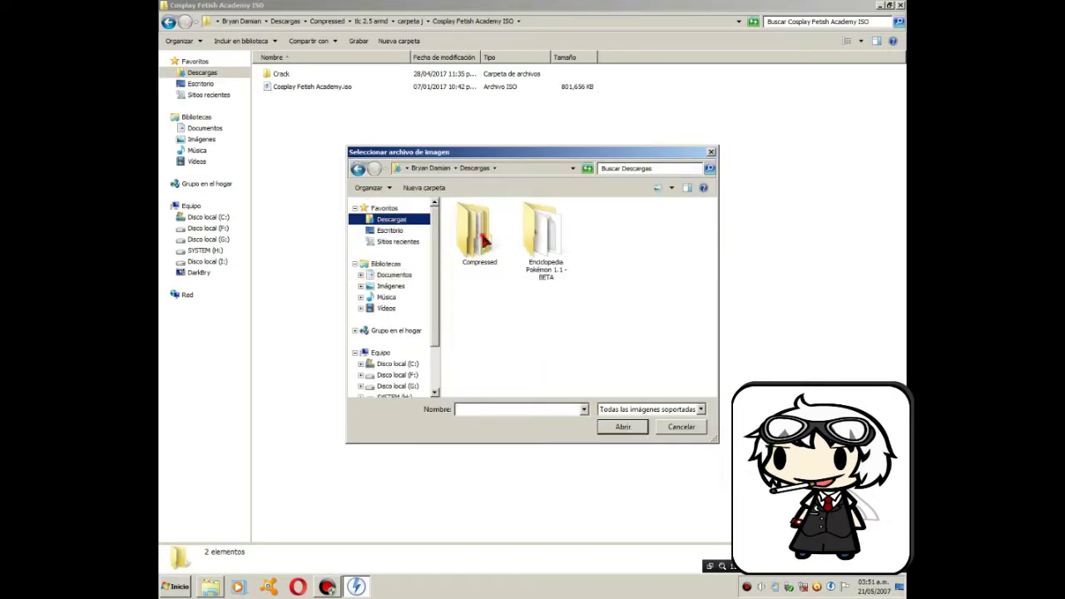
double_click(486, 241)
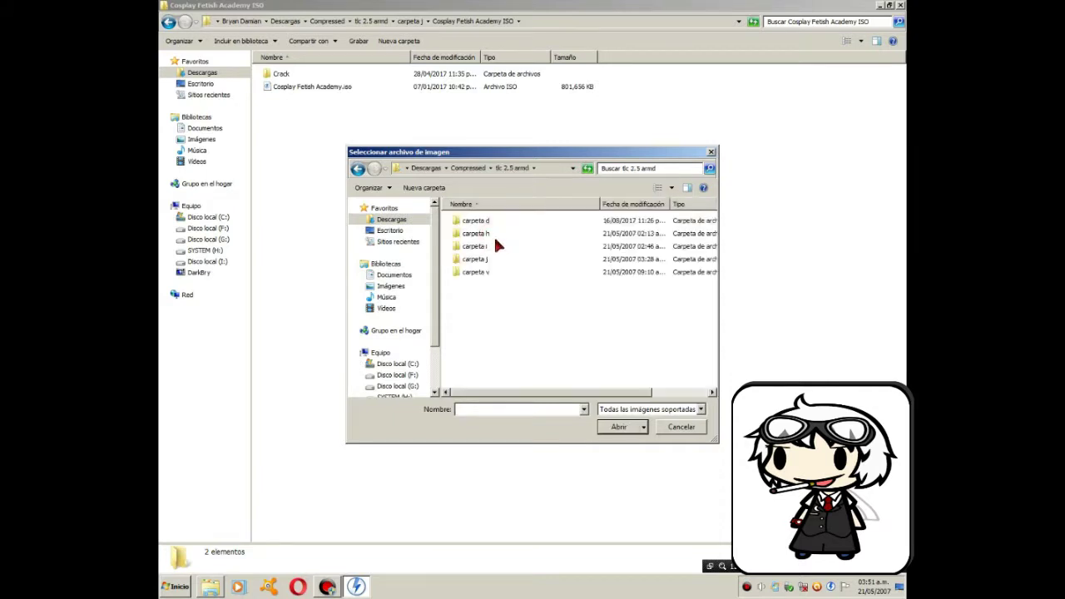
double_click(492, 259)
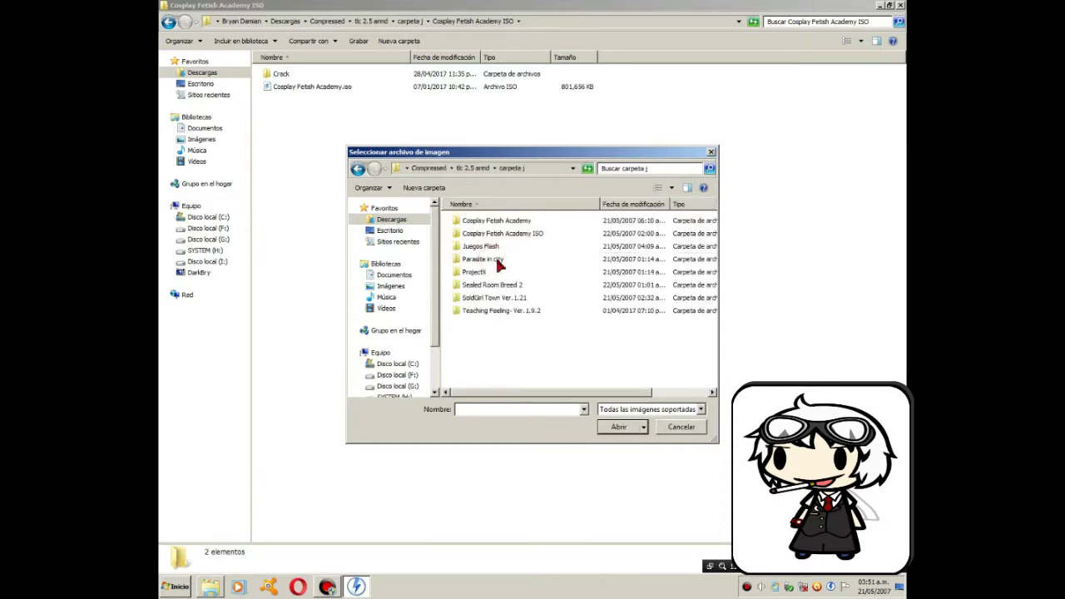
double_click(504, 234)
left_click(502, 233)
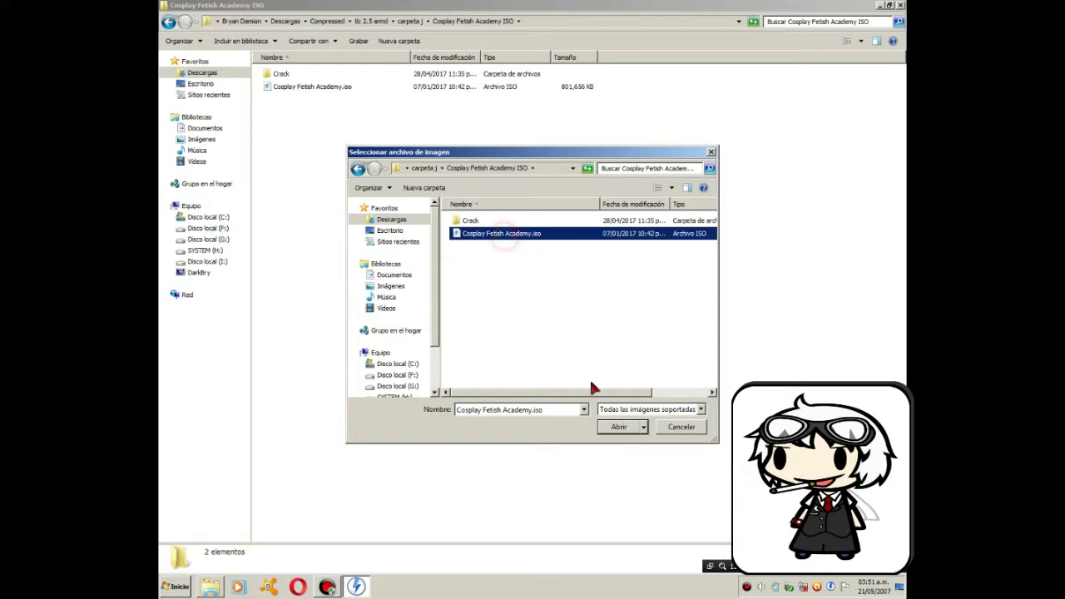
left_click(611, 431)
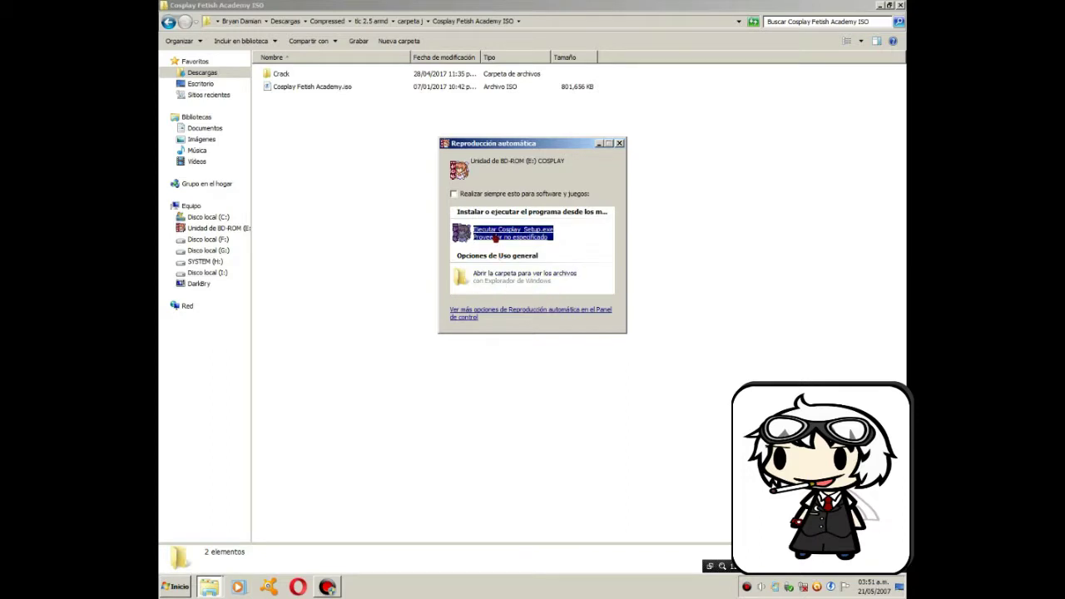
Run the mounted disc's setup program, accept the license agreement and continue to the Start Menu folder choice
left_click(542, 384)
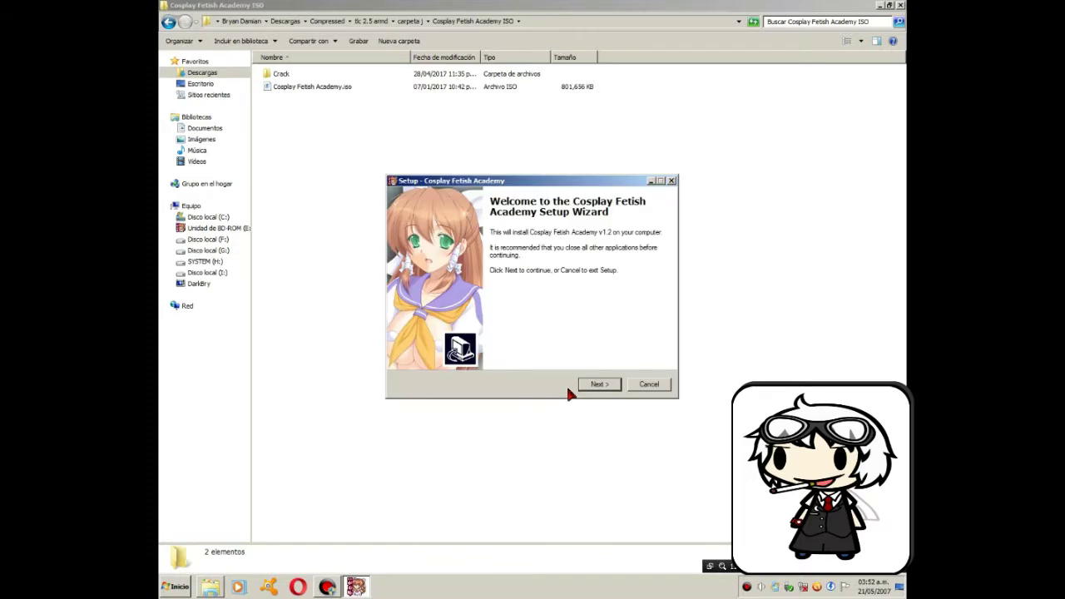
left_click(600, 386)
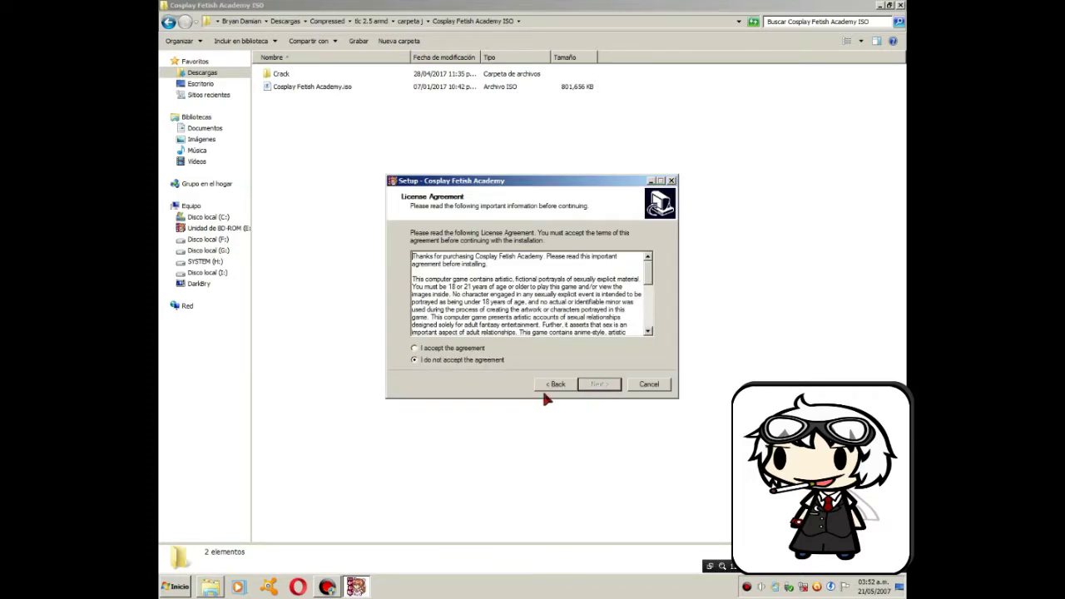
left_click(458, 347)
left_click(615, 387)
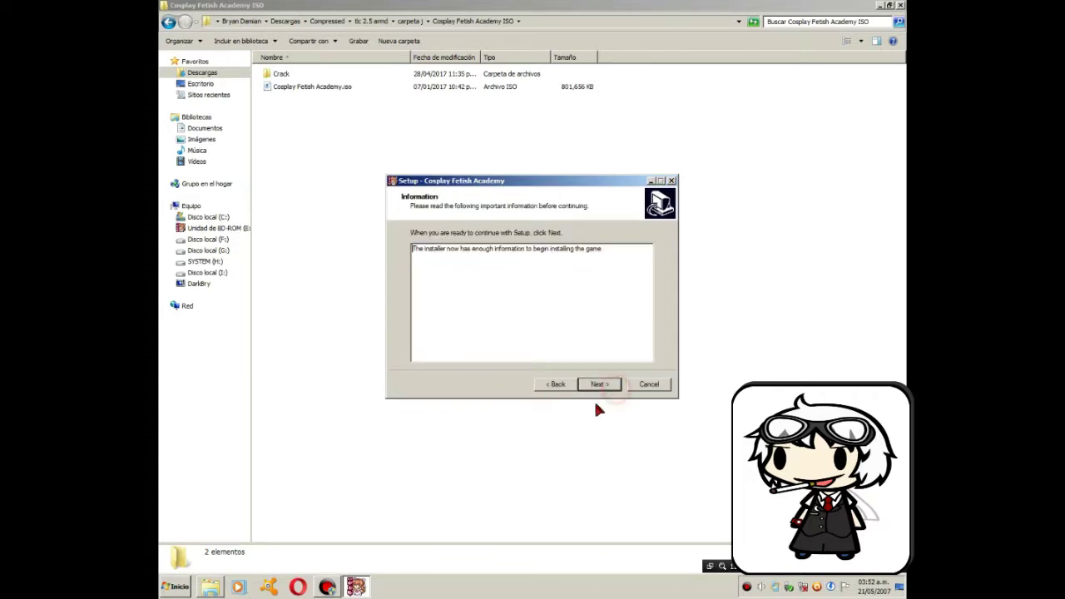
left_click(599, 389)
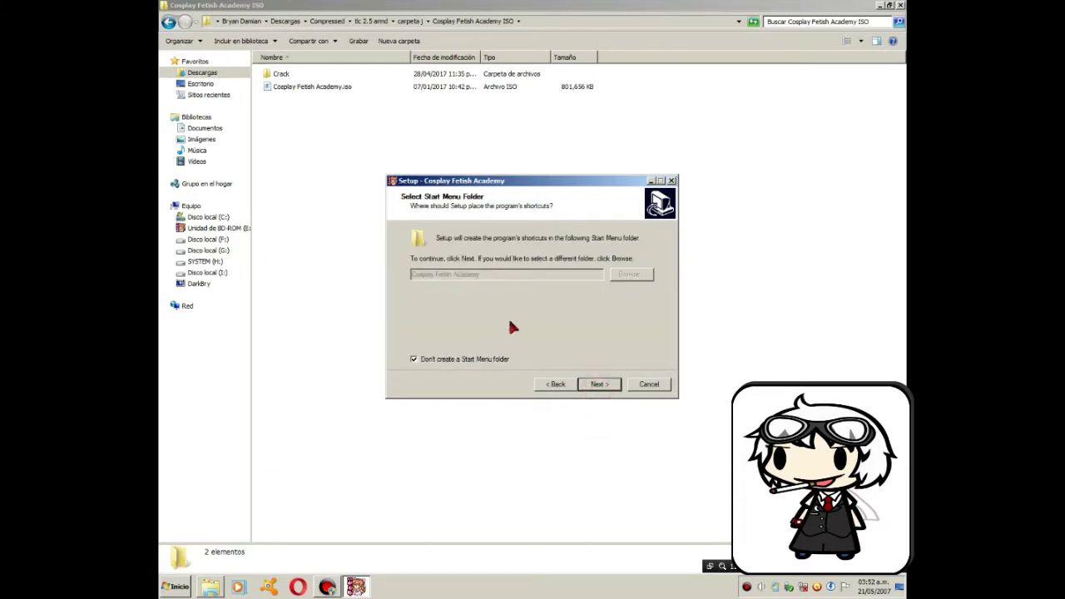
Keep the option not to create a Start Menu folder enabled and continue to the additional tasks
left_click(442, 360)
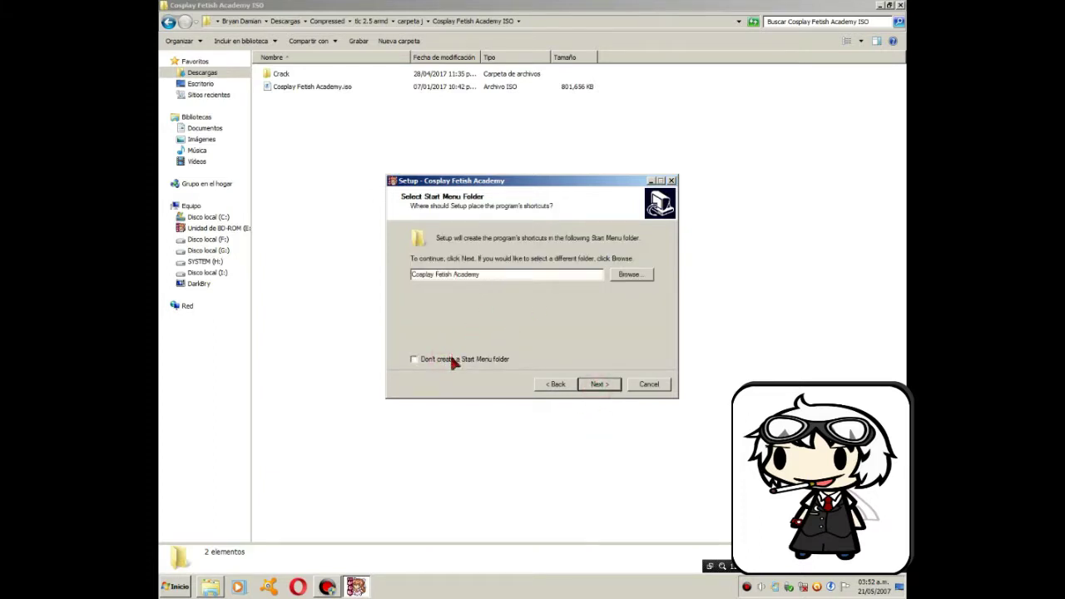
left_click(451, 360)
left_click(612, 389)
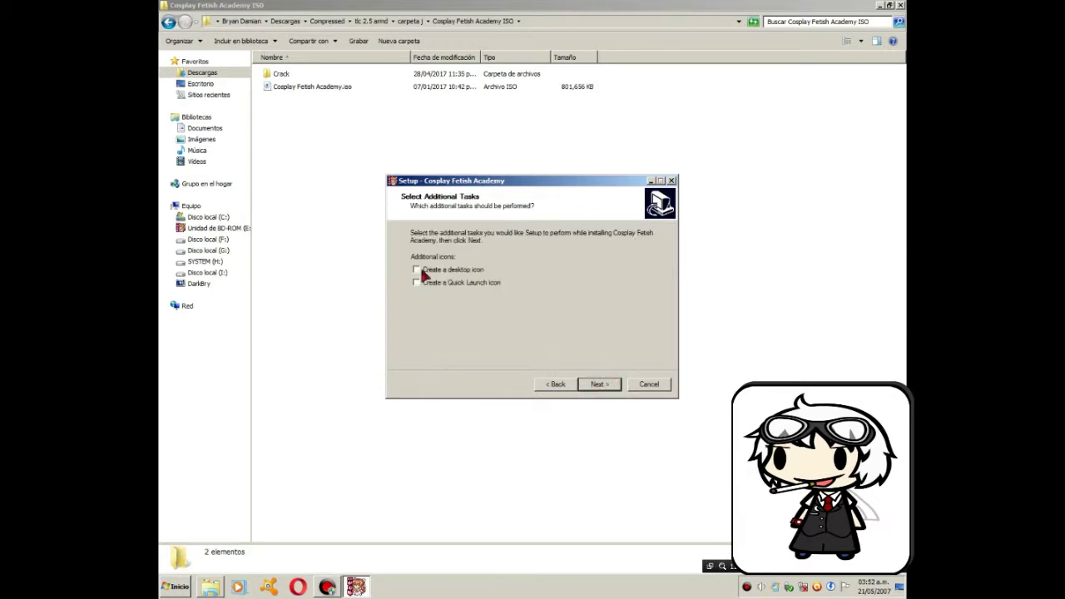
Continue without creating desktop or Quick Launch icons, install Cosplay Fetish Academy and finish the setup wizard
left_click(601, 384)
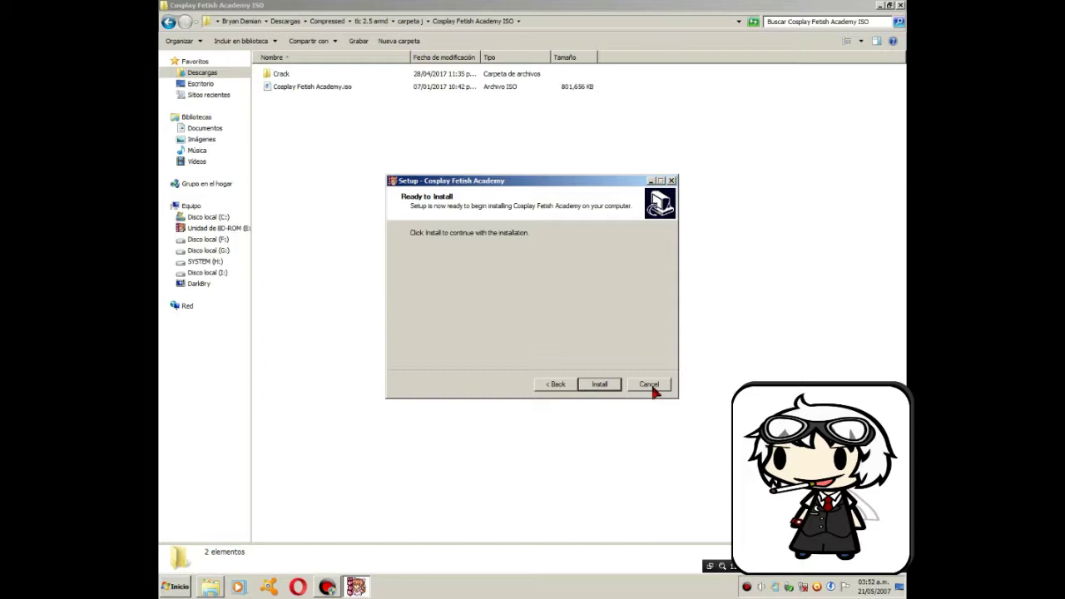
left_click(599, 384)
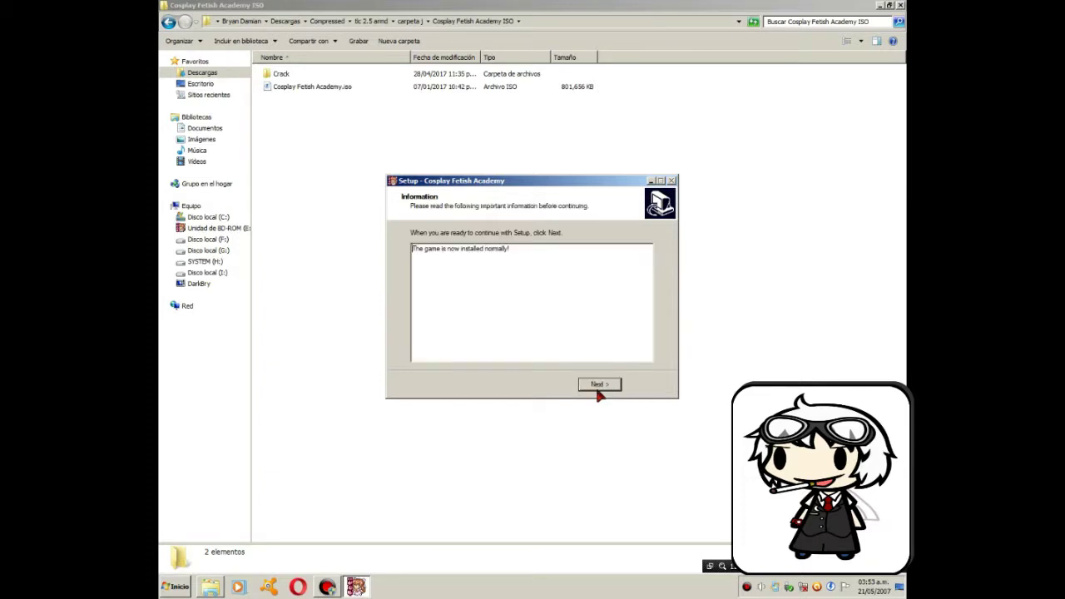
left_click(613, 388)
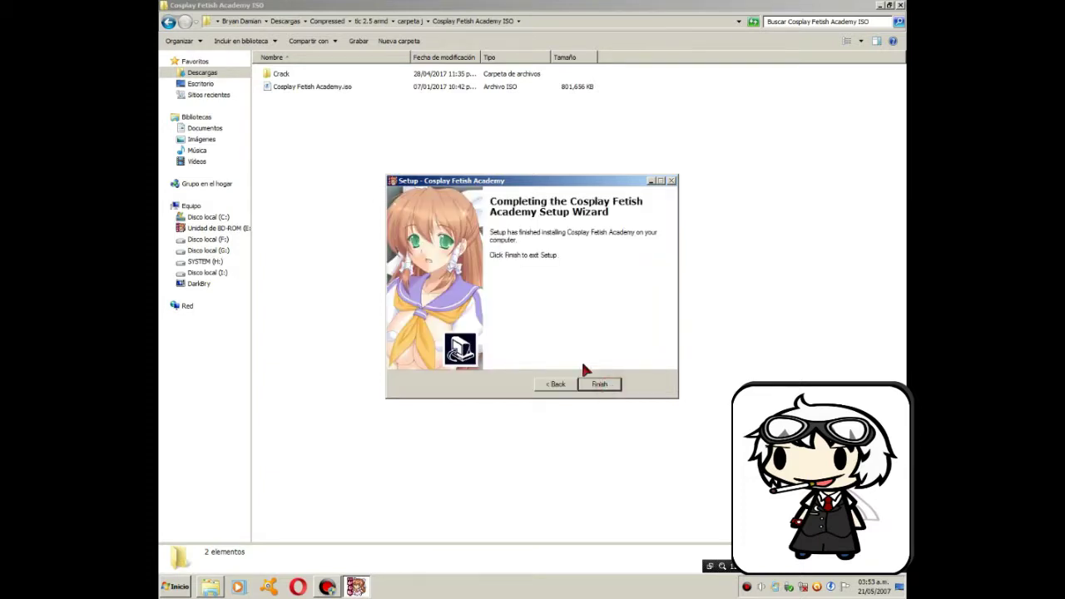
left_click(602, 384)
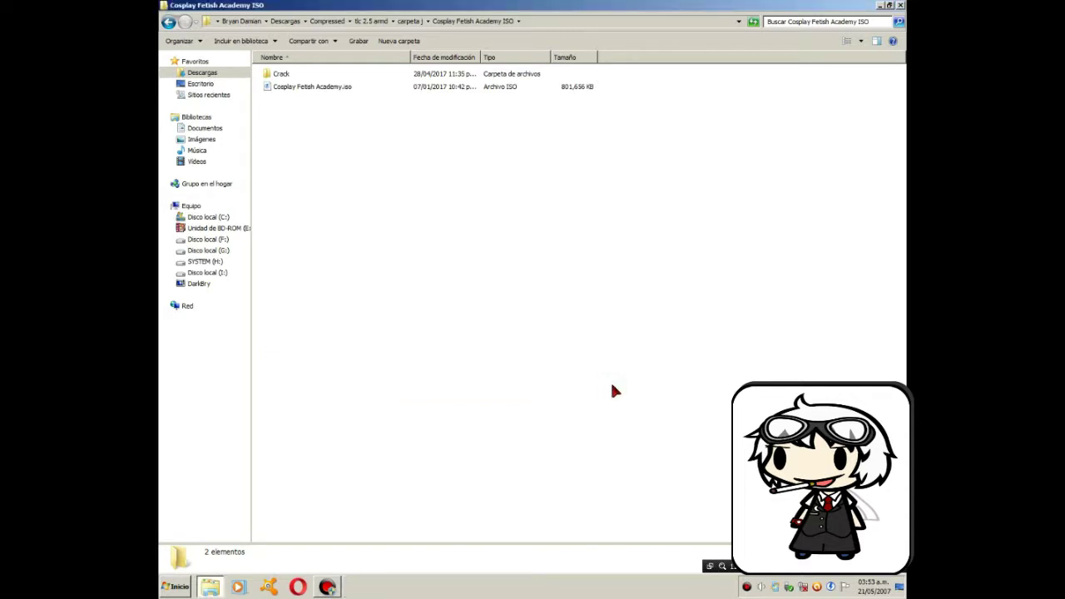
Copy CosFeti.exe from the Crack folder inside Cosplay Fetish Academy ISO
double_click(307, 75)
left_click(307, 76)
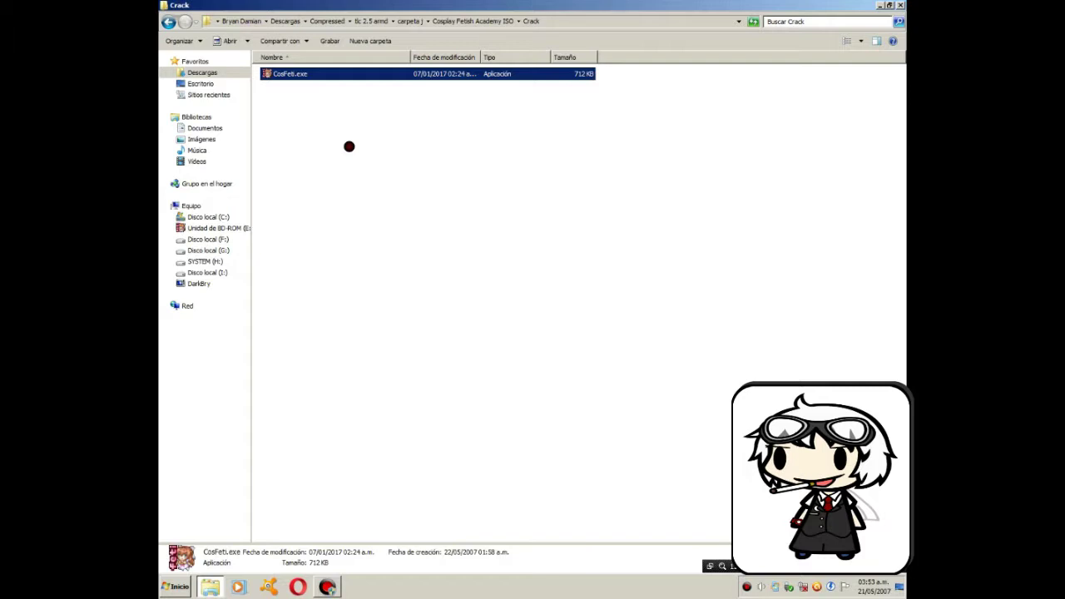
key("shift+F10")
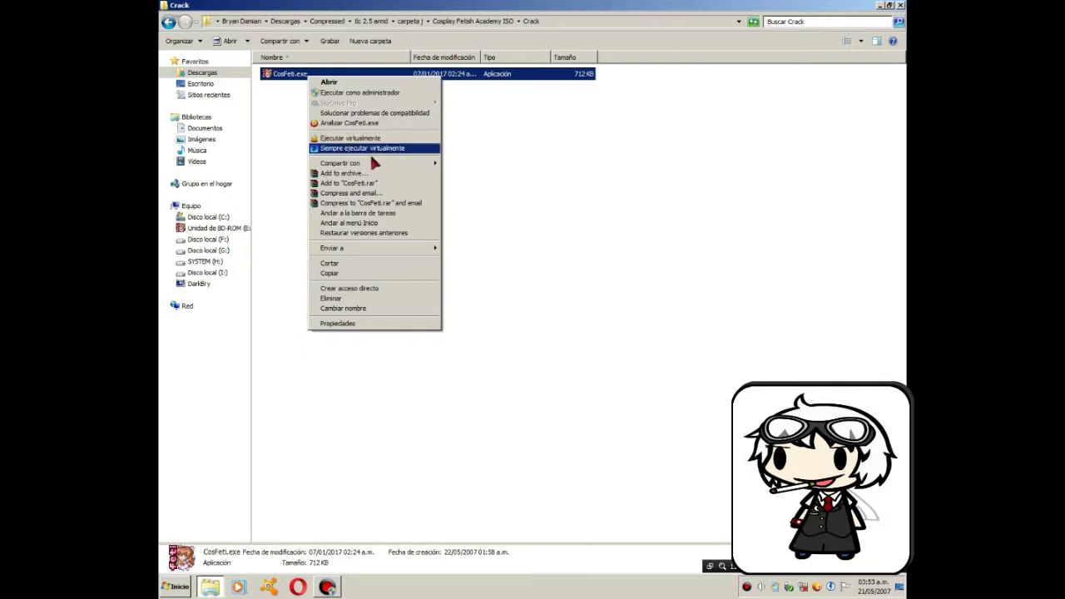
left_click(359, 275)
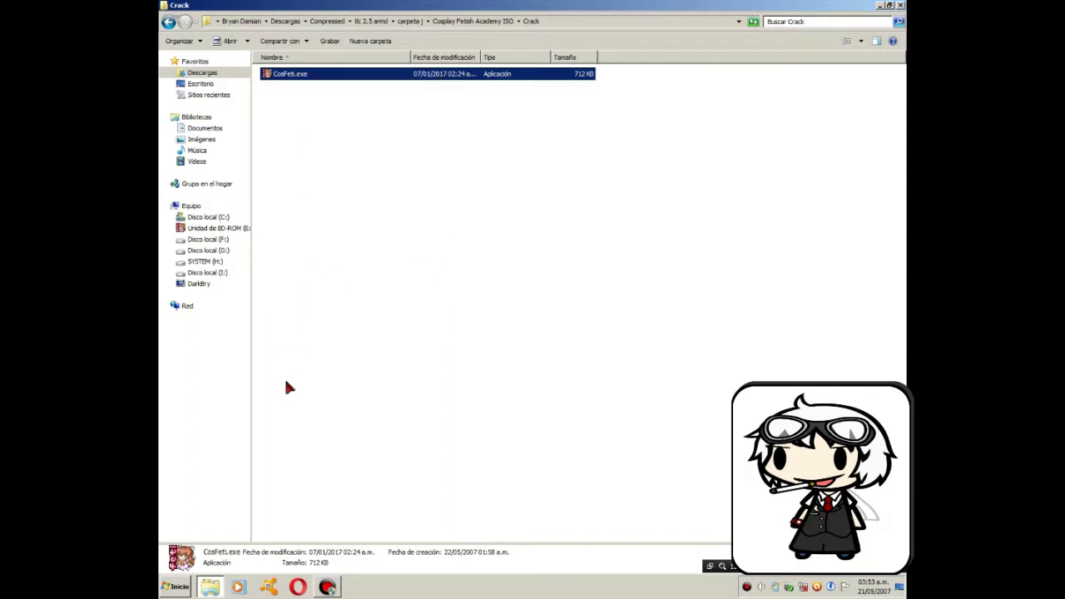
Go to the game's installation folder, AppData\Roaming\CosFeti, inside the user's personal folder
left_click(175, 586)
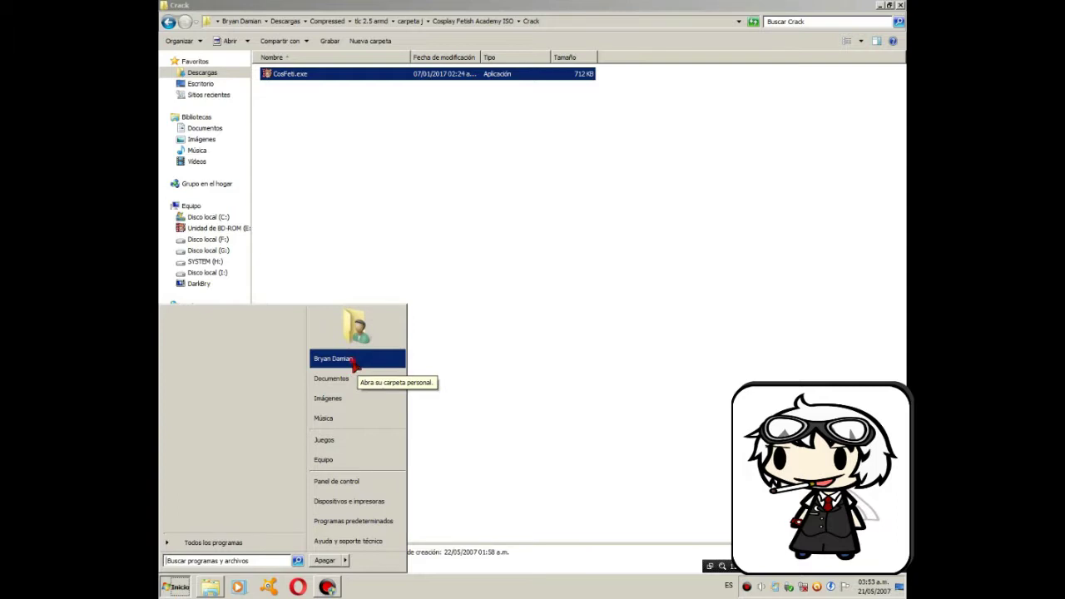
left_click(352, 359)
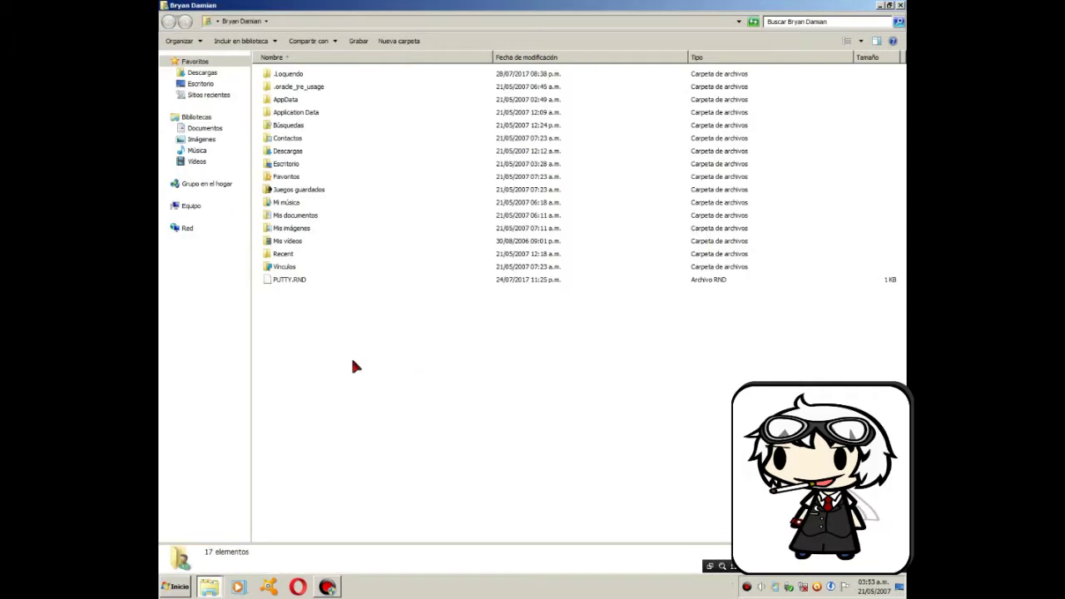
double_click(287, 101)
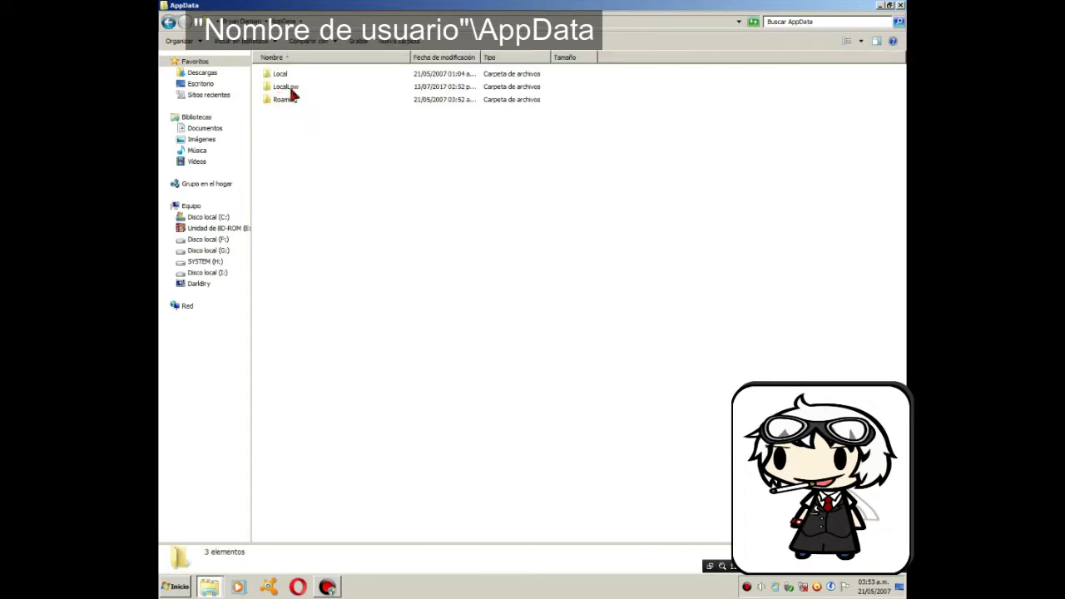
double_click(296, 101)
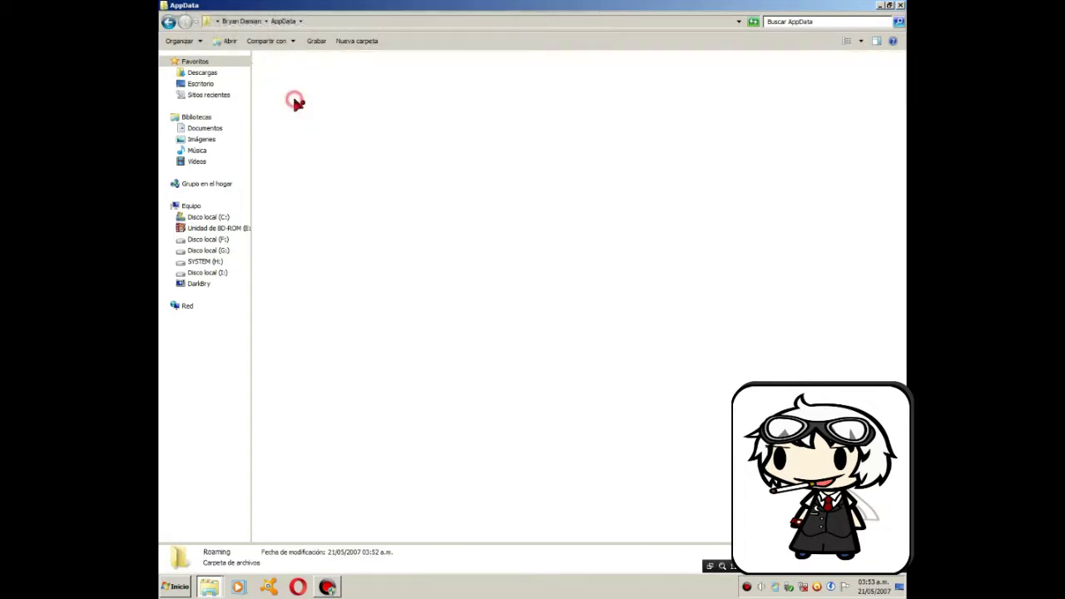
left_click(290, 140)
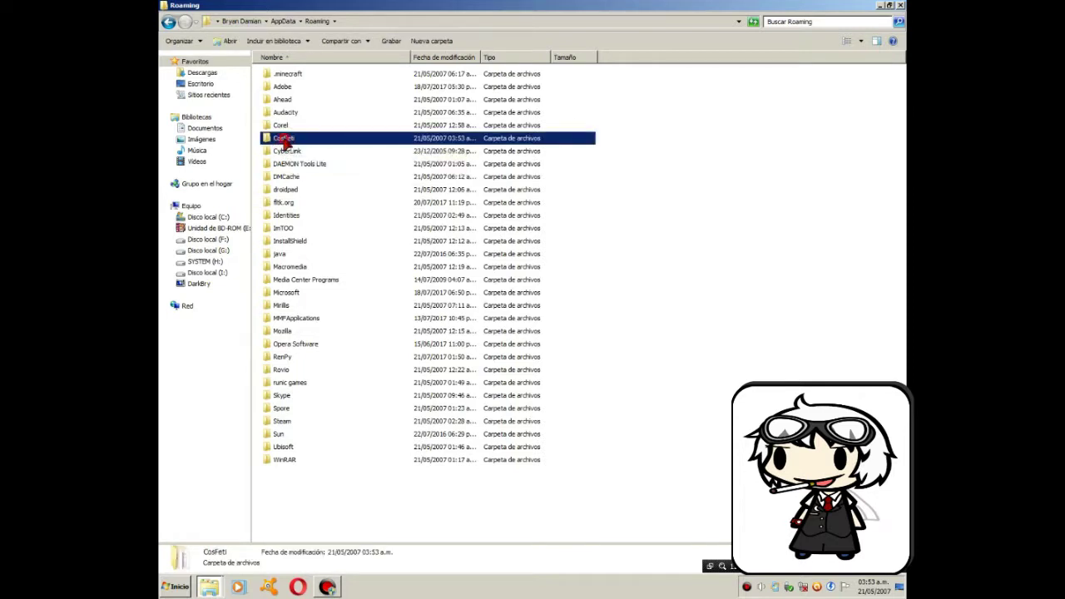
double_click(285, 140)
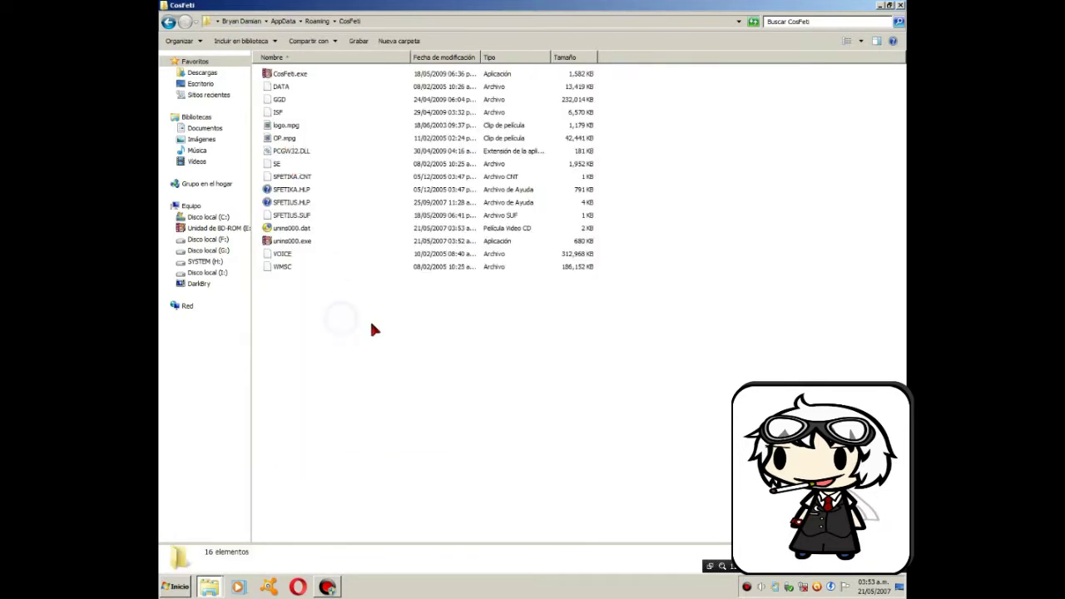
Paste the copied CosFeti.exe into the CosFeti folder, replacing the existing file, and close that folder window
right_click(342, 318)
left_click(381, 387)
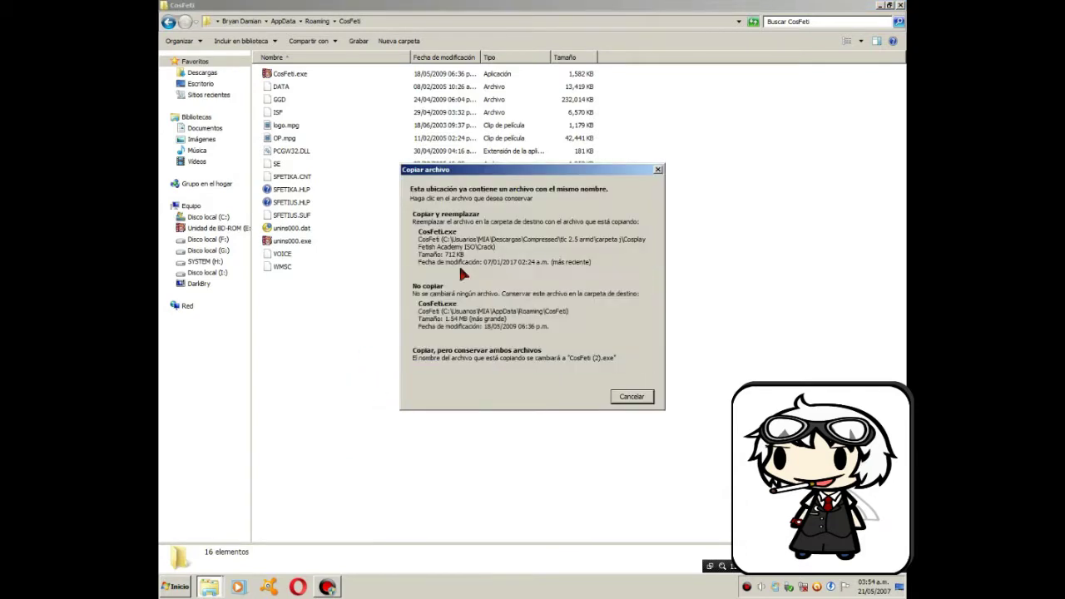
left_click(463, 258)
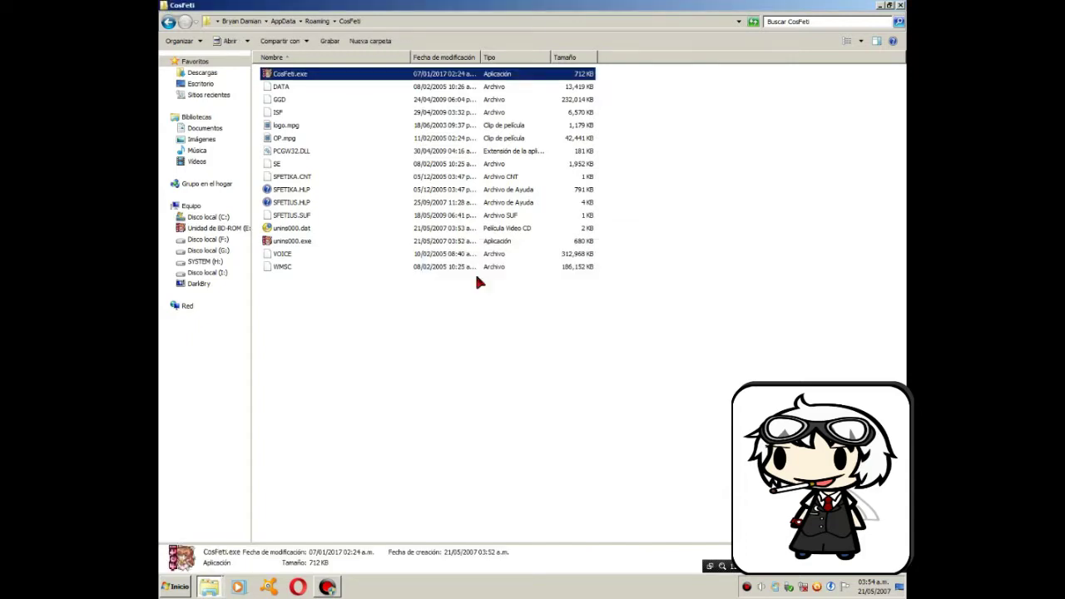
left_click(466, 319)
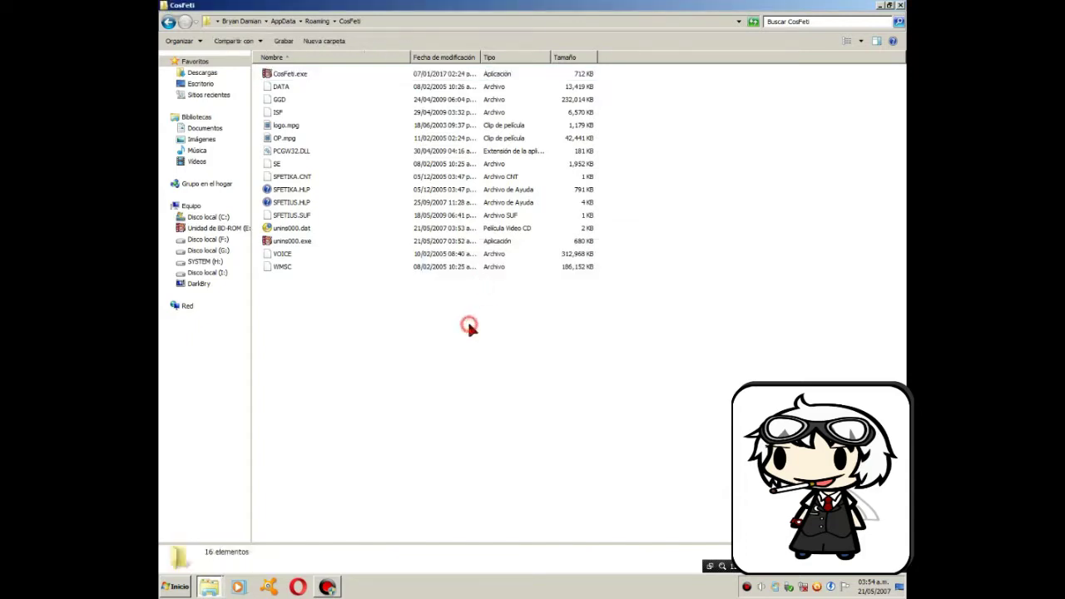
left_click(901, 6)
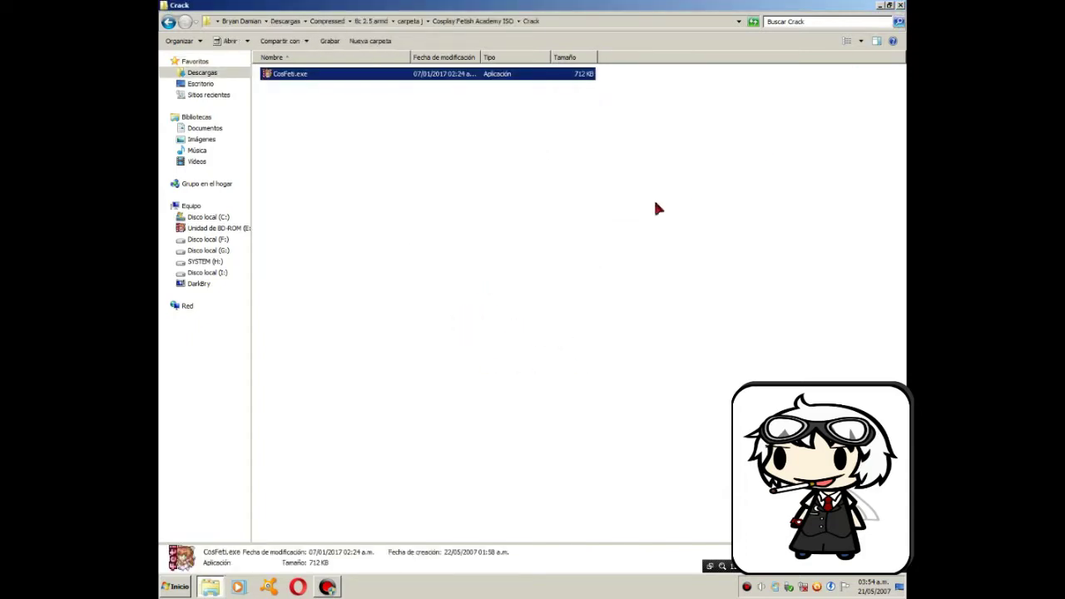
left_click(625, 232)
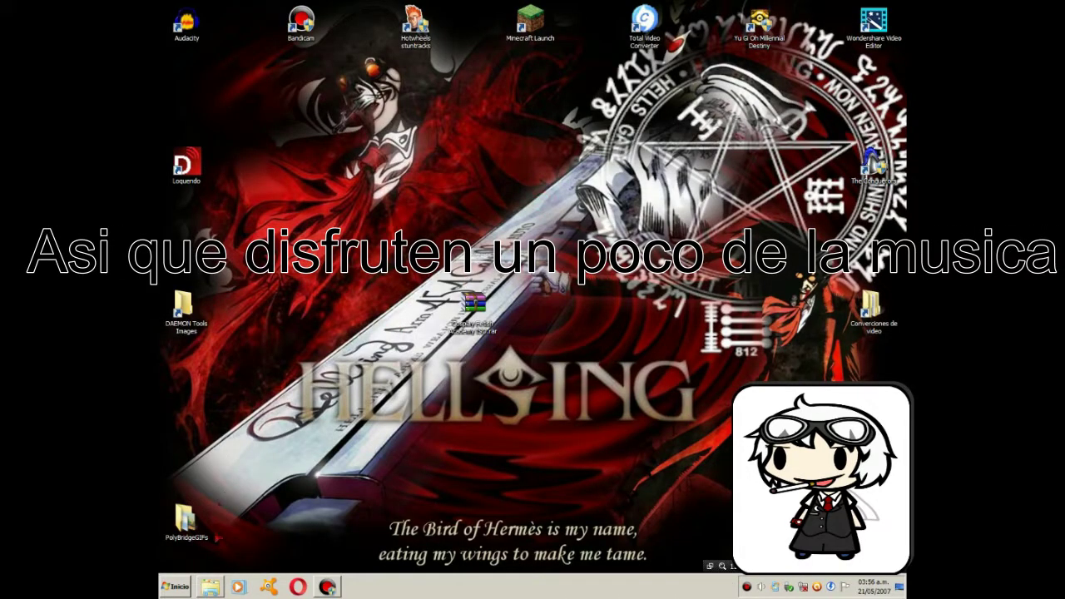
Launch CosFeti.exe from the Cosplay Fetish Academy folder in carpeta j, accept the sound warning and skip the intro video
left_click(210, 587)
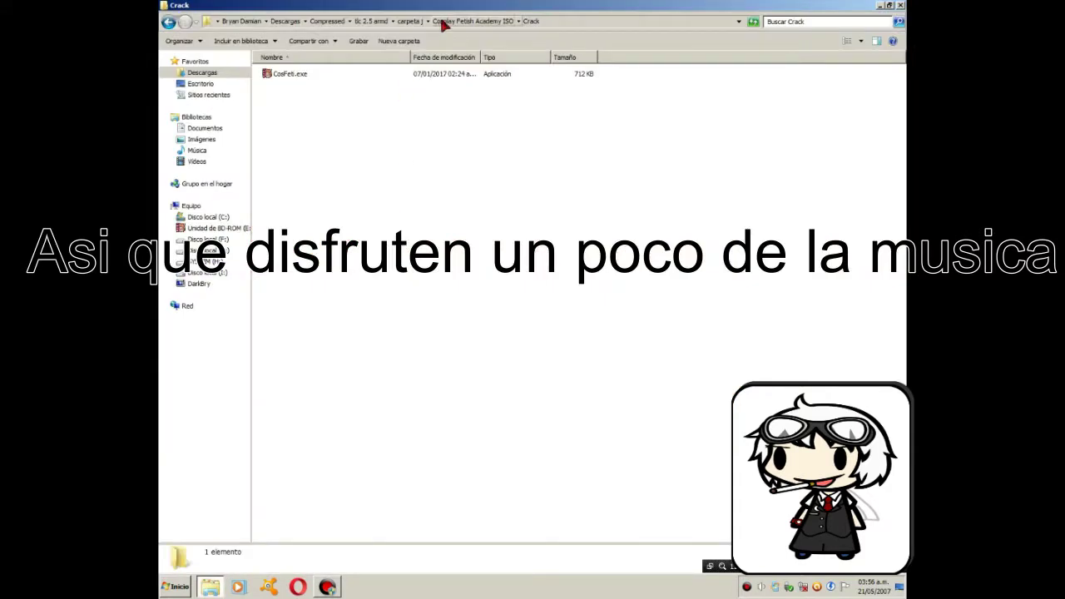
left_click(409, 20)
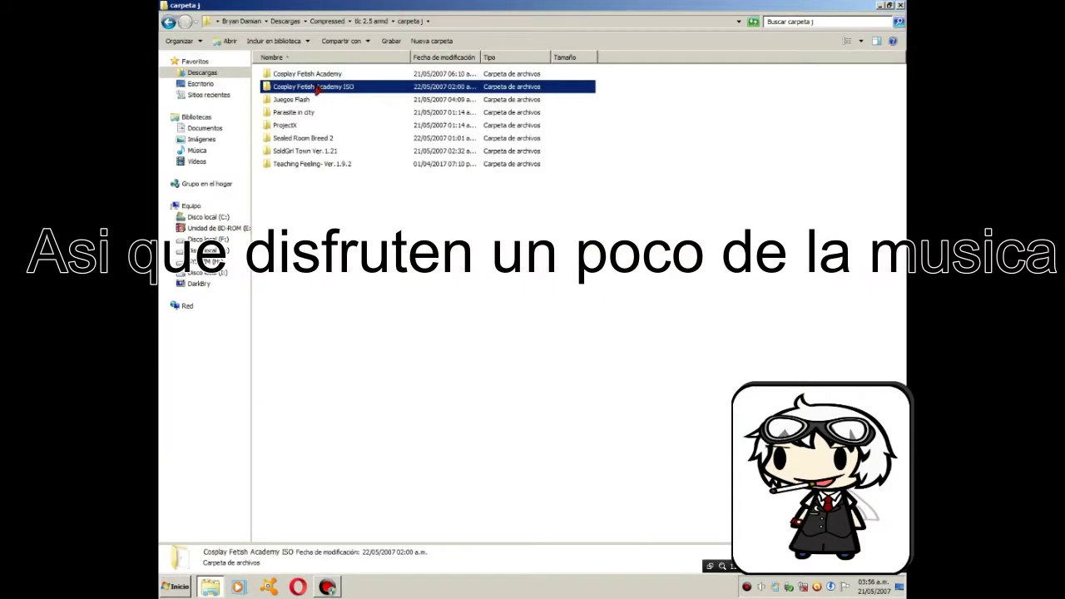
double_click(313, 76)
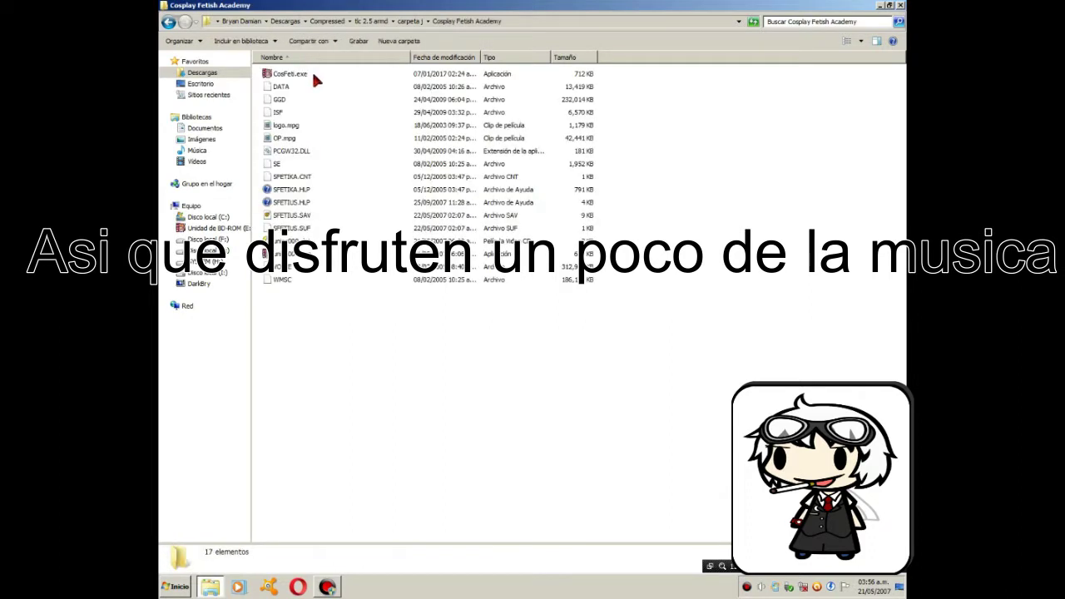
left_click(315, 77)
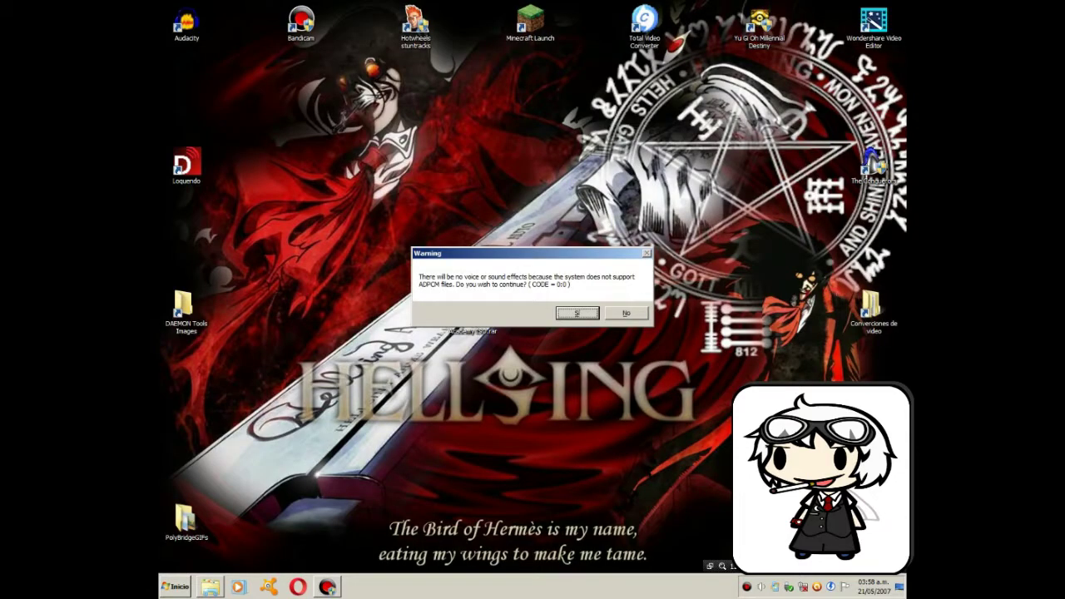
left_click(579, 316)
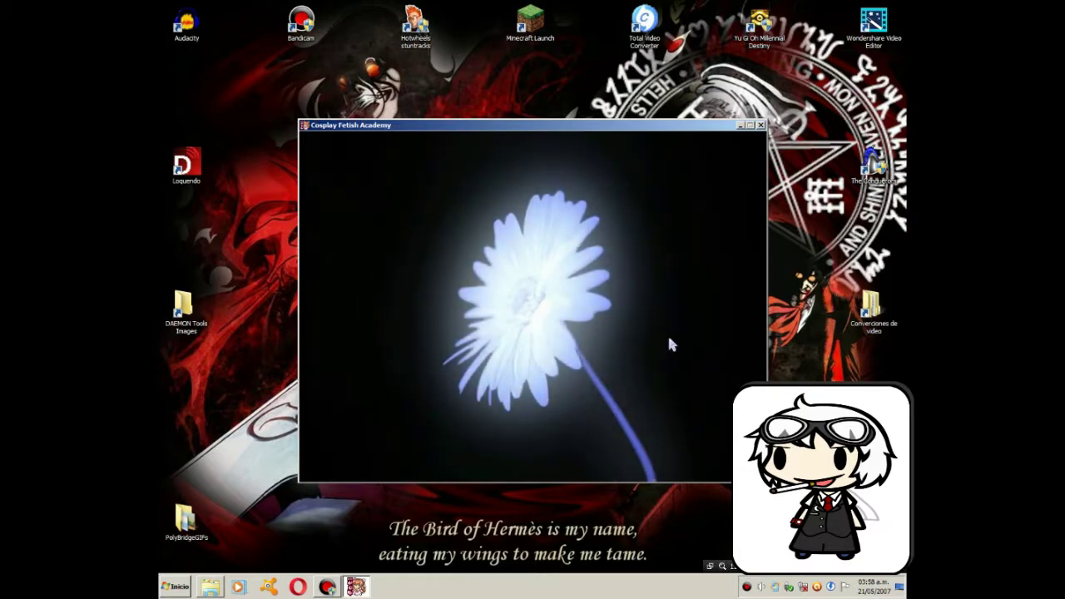
left_click(668, 340)
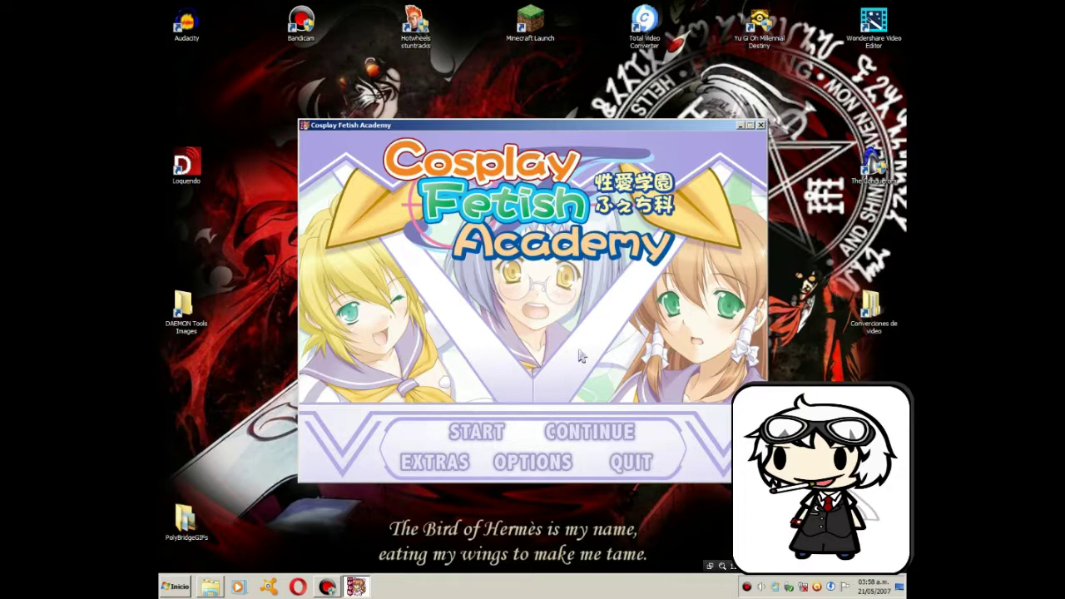
Start a new game and advance through the opening dialogue to check that the game runs
left_click(493, 430)
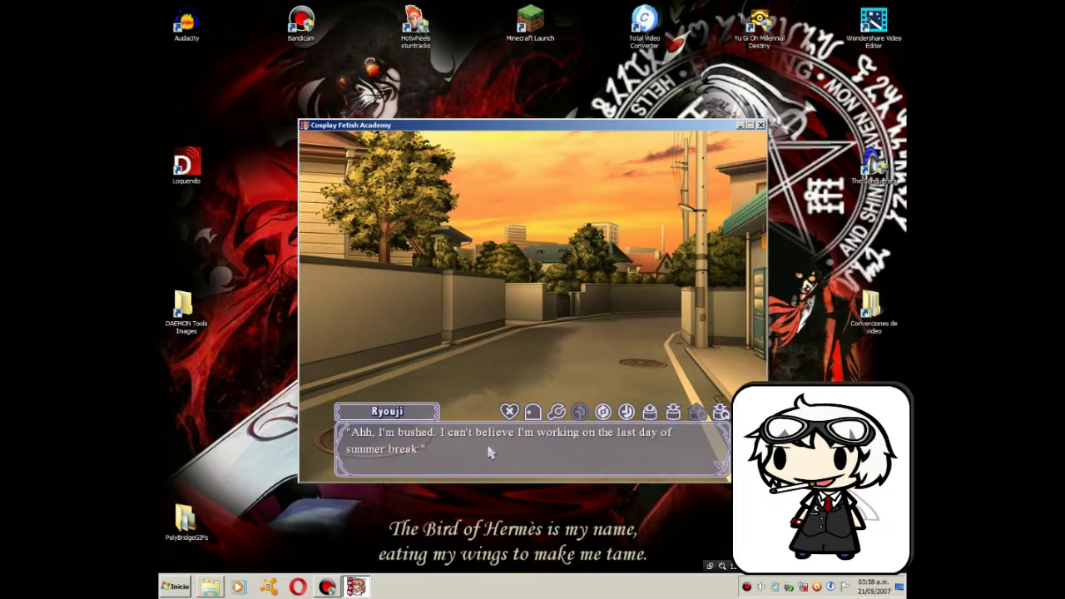
left_click(623, 304)
left_click(623, 305)
left_click(624, 305)
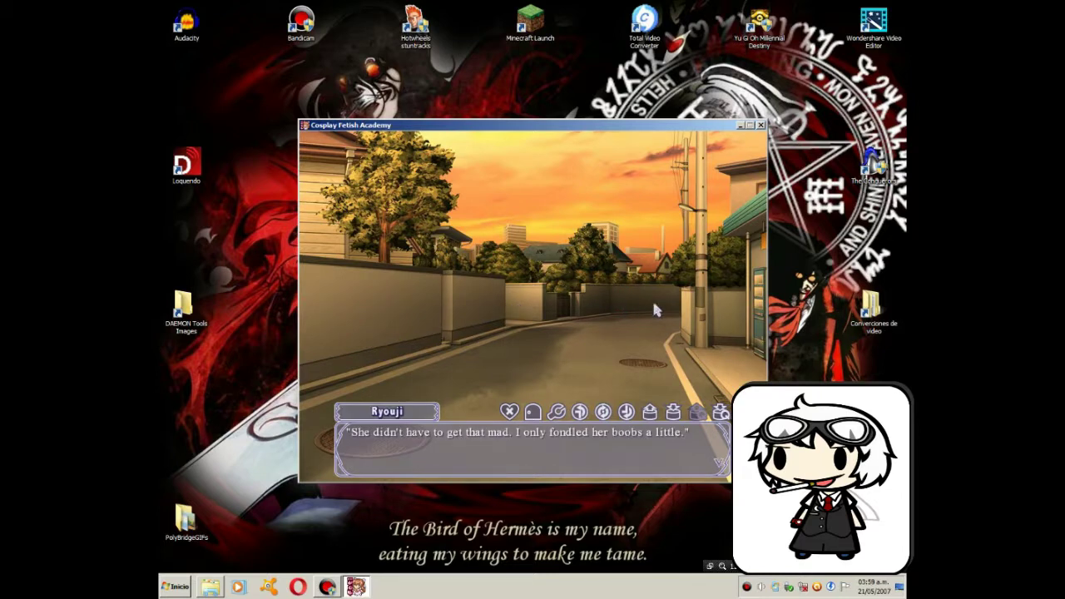
left_click(580, 291)
left_click(580, 292)
left_click(580, 291)
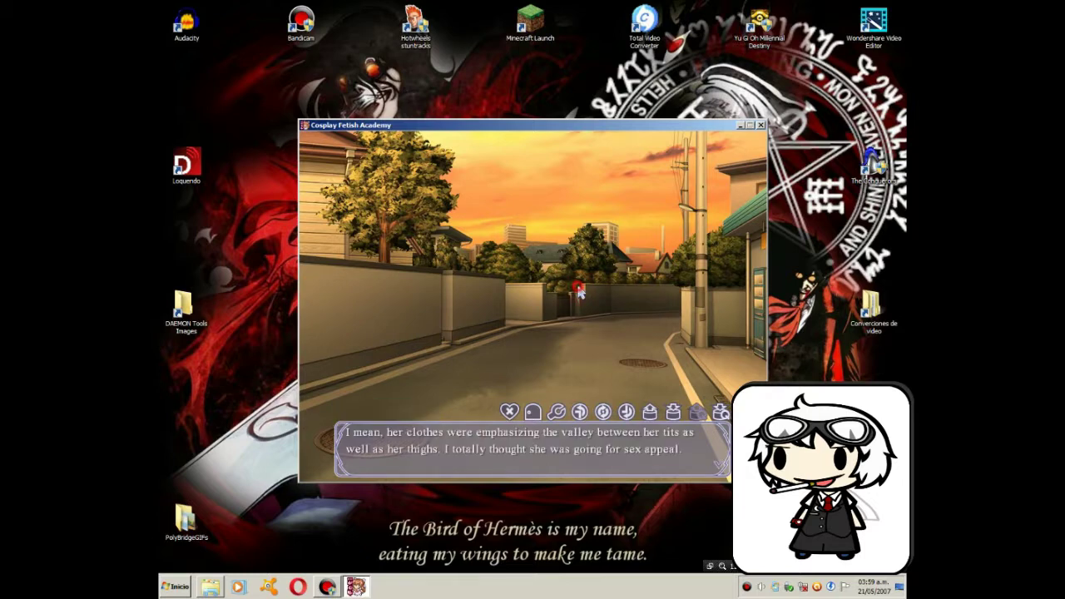
left_click(580, 292)
left_click(580, 292)
left_click(580, 291)
left_click(580, 291)
left_click(580, 291)
left_click(580, 291)
left_click(580, 291)
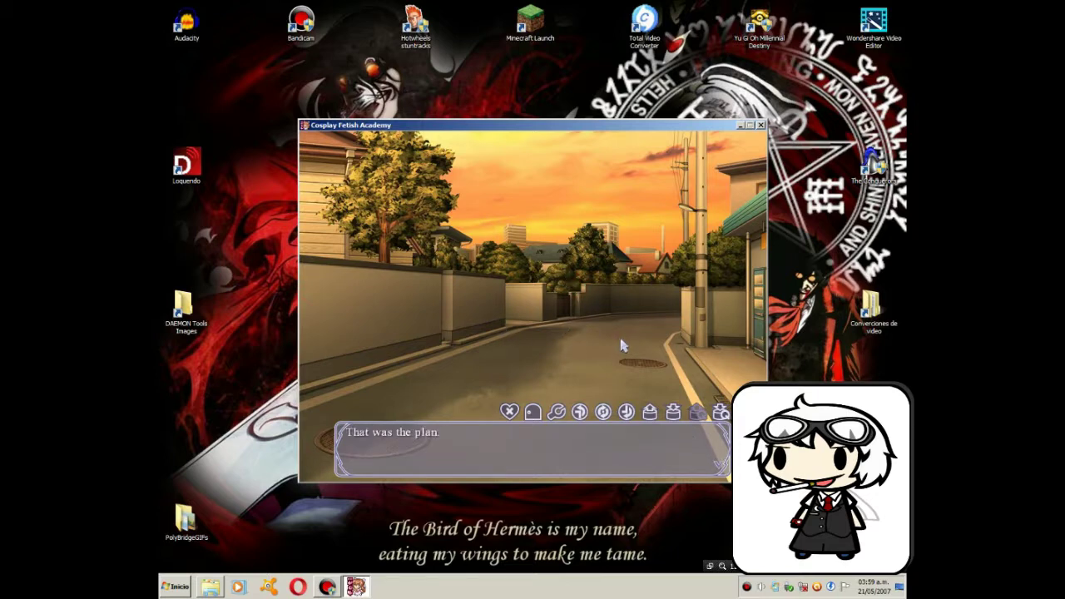
left_click(704, 347)
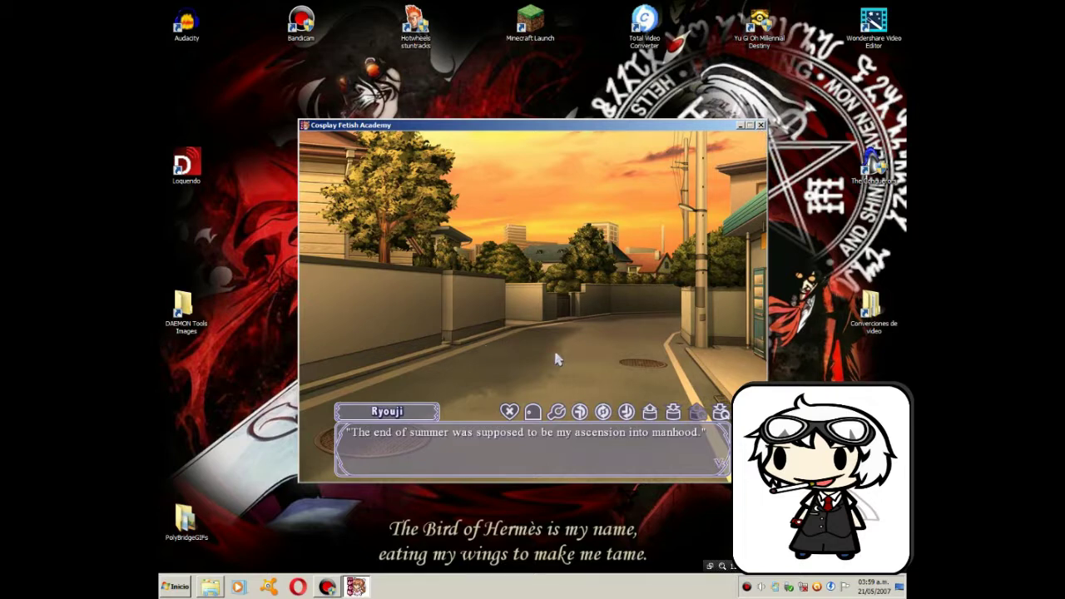
Quit Cosplay Fetish Academy and confirm the exit
left_click(760, 125)
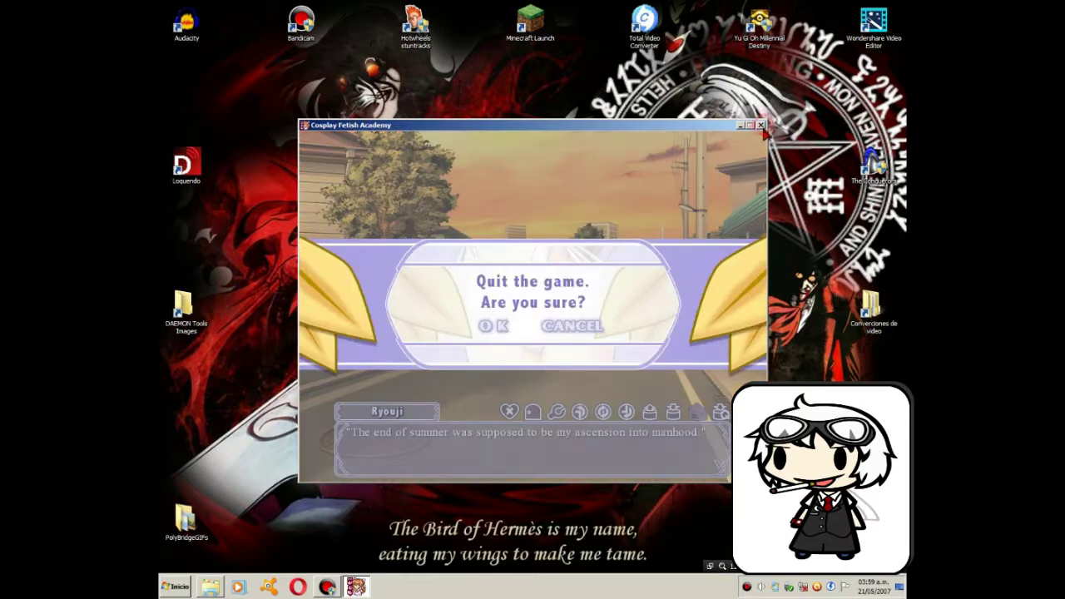
left_click(493, 326)
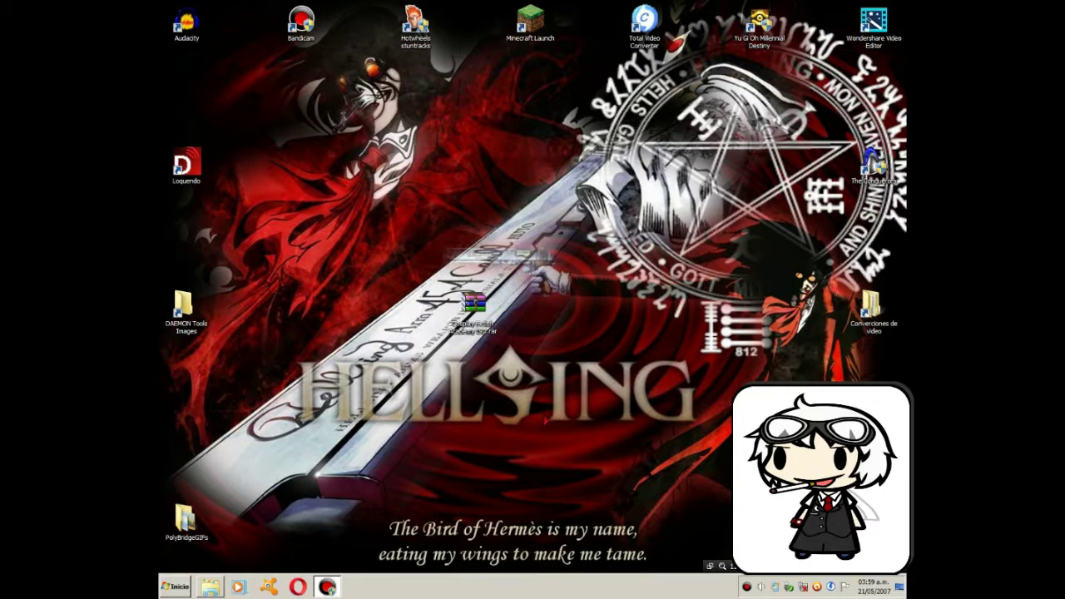
left_click(472, 306)
left_click(559, 285)
left_click_drag(448, 246, 548, 378)
left_click(570, 283)
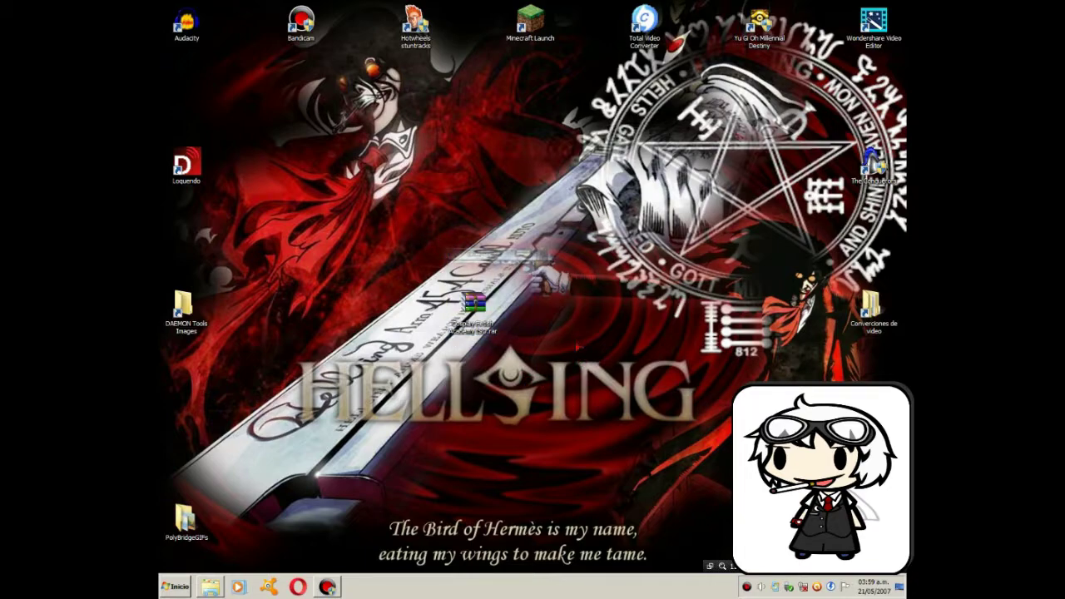